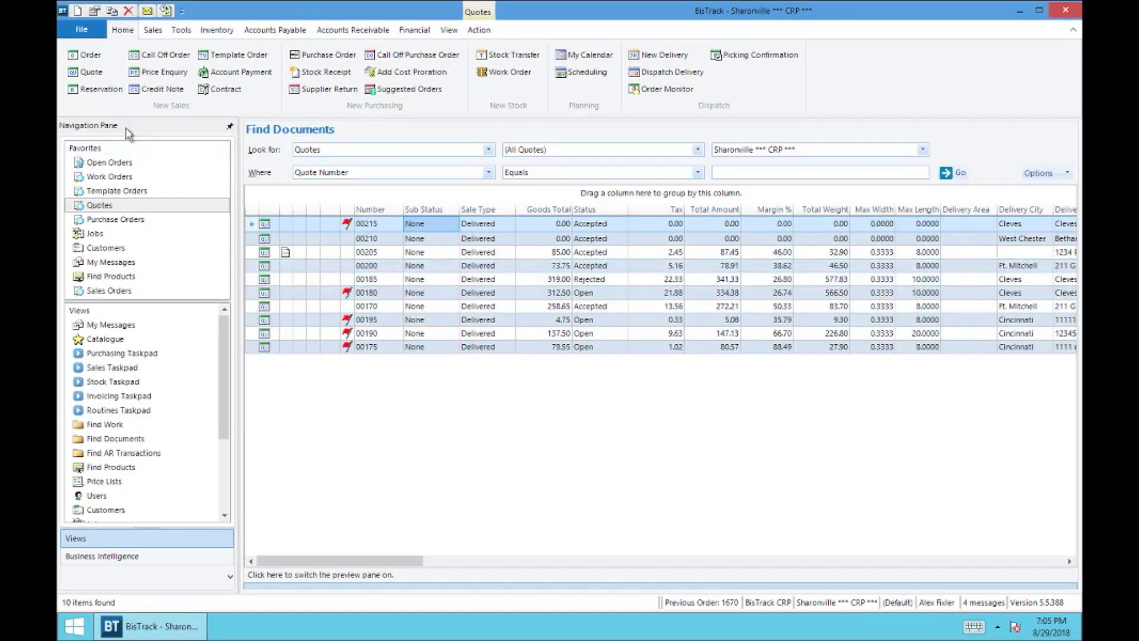
- Start a quote for customer 11771 delivering to the Cleves, OH 45002 address
left_click(79, 72)
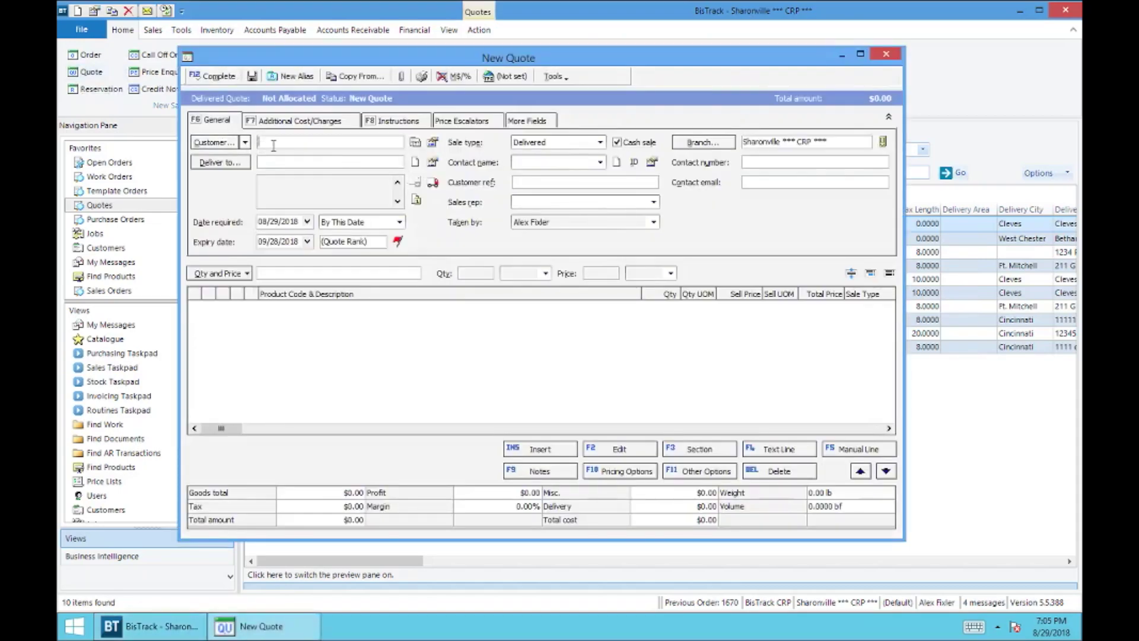
type("11771")
key("Return")
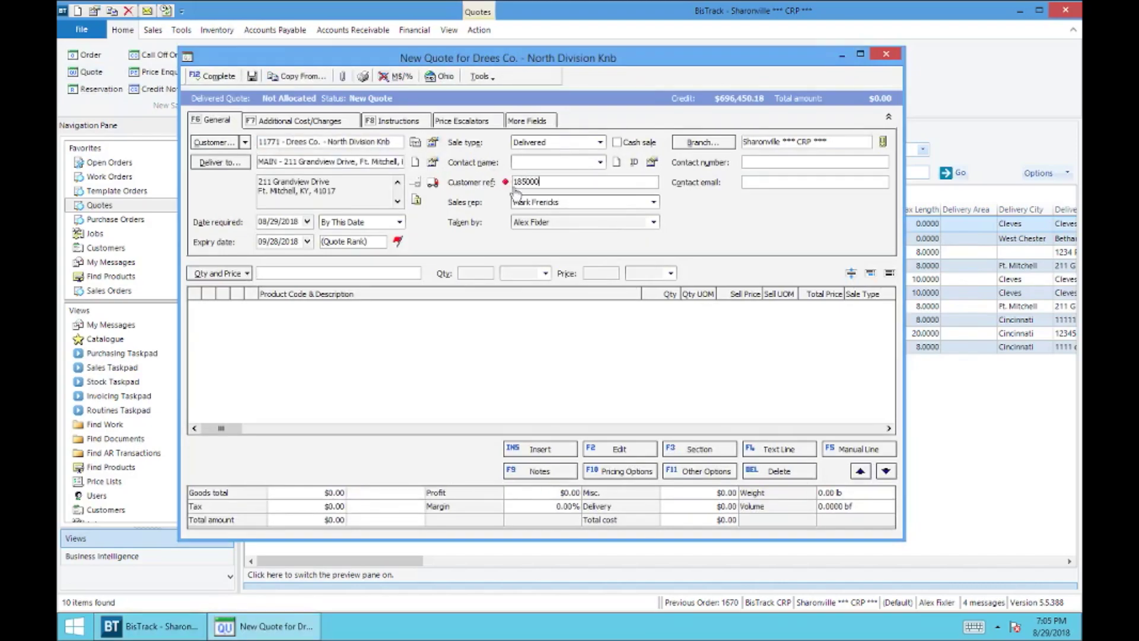
left_click(225, 163)
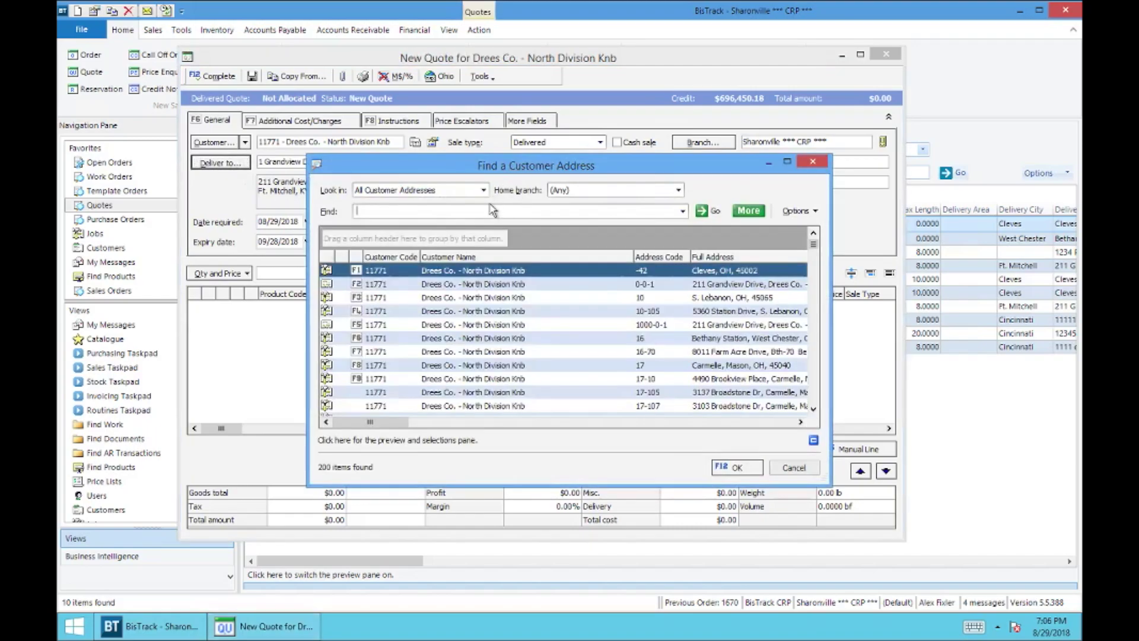
left_click(747, 468)
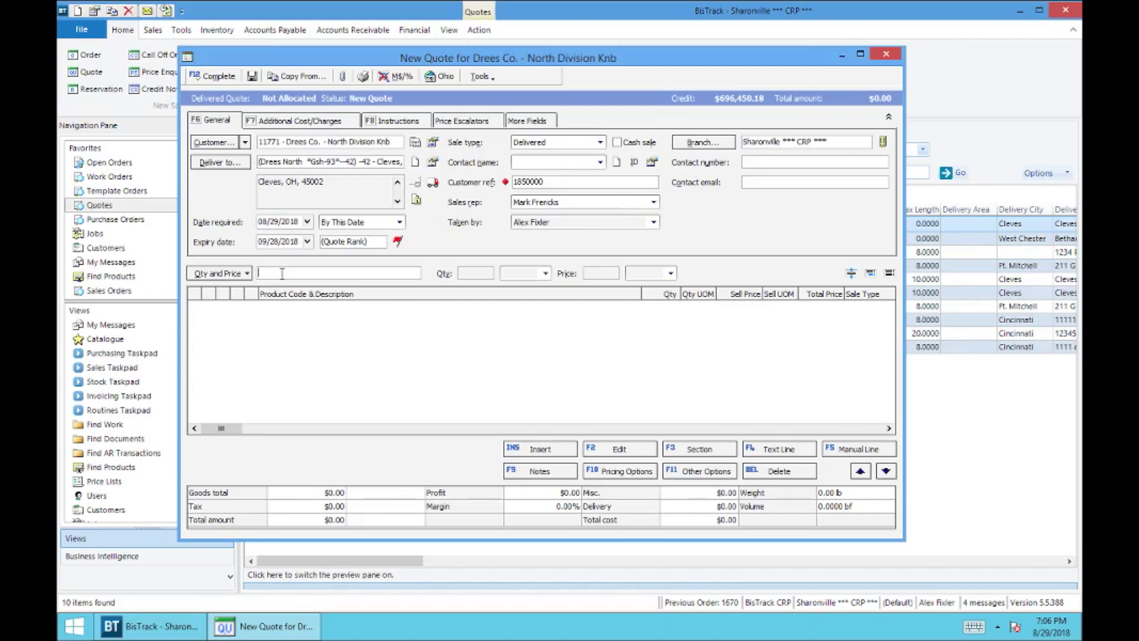
- Search products for 'so mould' and pick SO_Clear_Pine_Moulding for the special line
type("so mould")
key("Return")
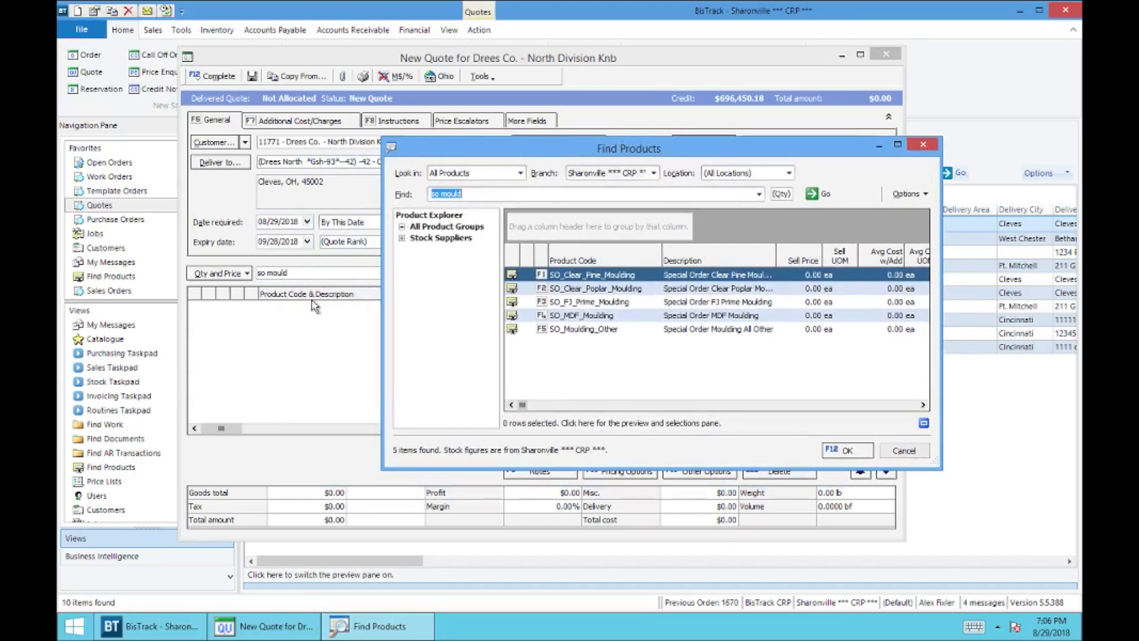
left_click_drag(541, 153, 467, 170)
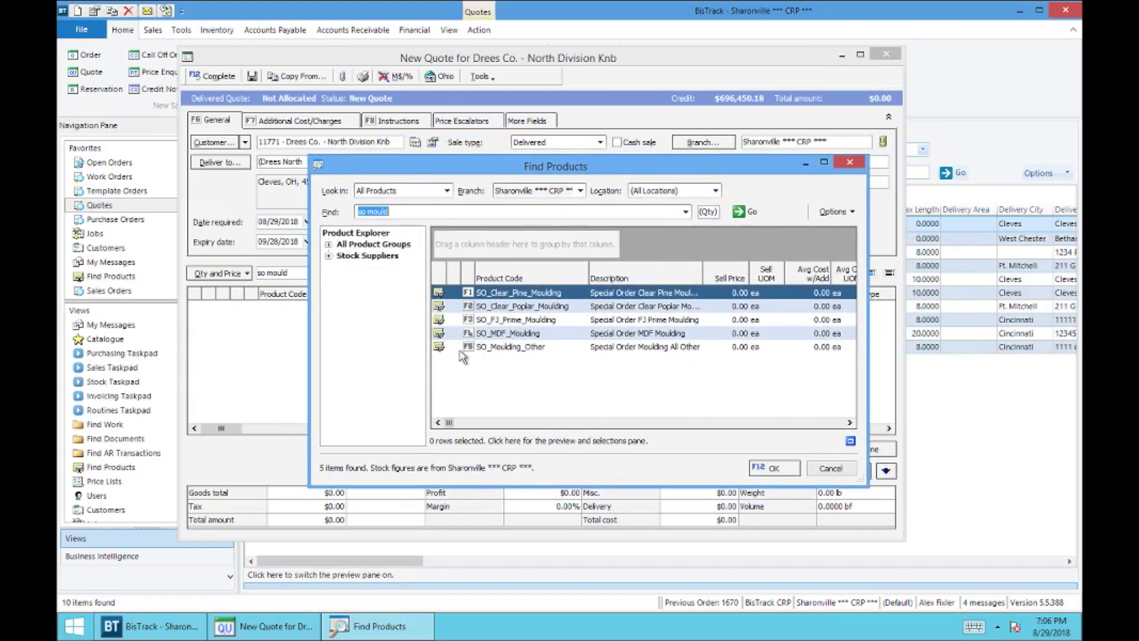
left_click_drag(487, 176, 440, 154)
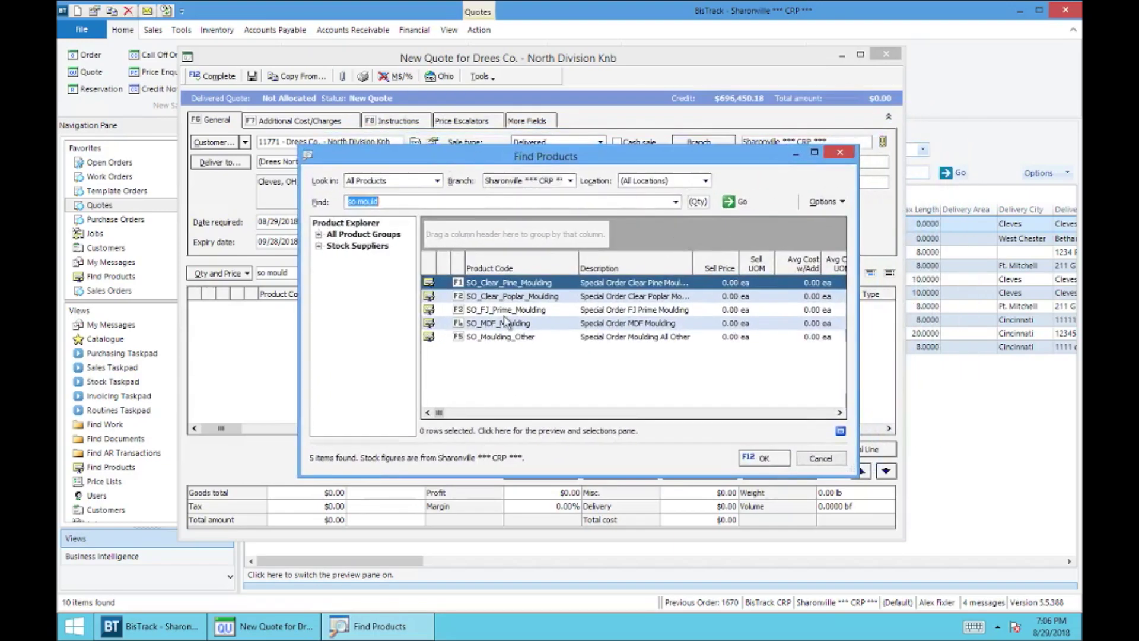
left_click(764, 458)
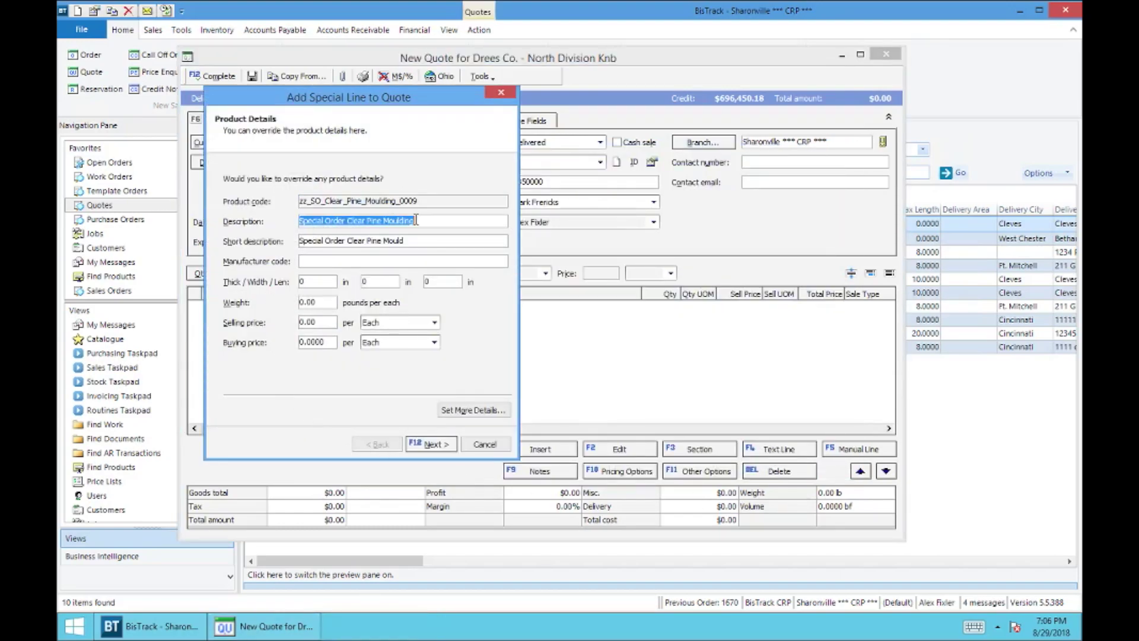
- Describe the special line as 'Special Moulding' with a buying price of 10, then go to Complete Special
type("S")
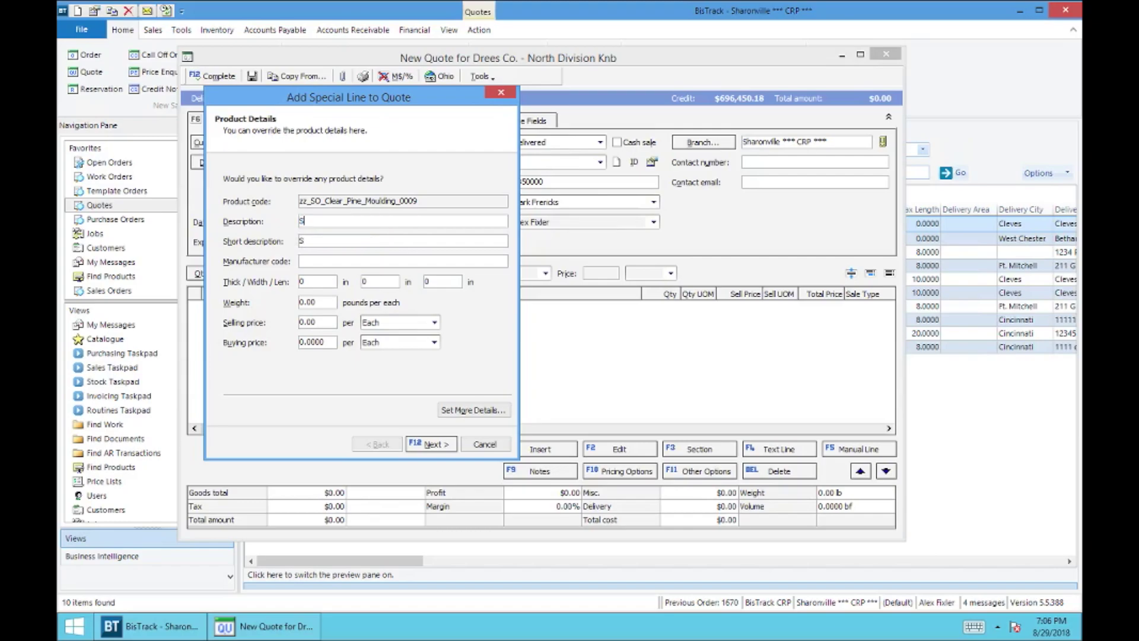
type("pecial Moulding")
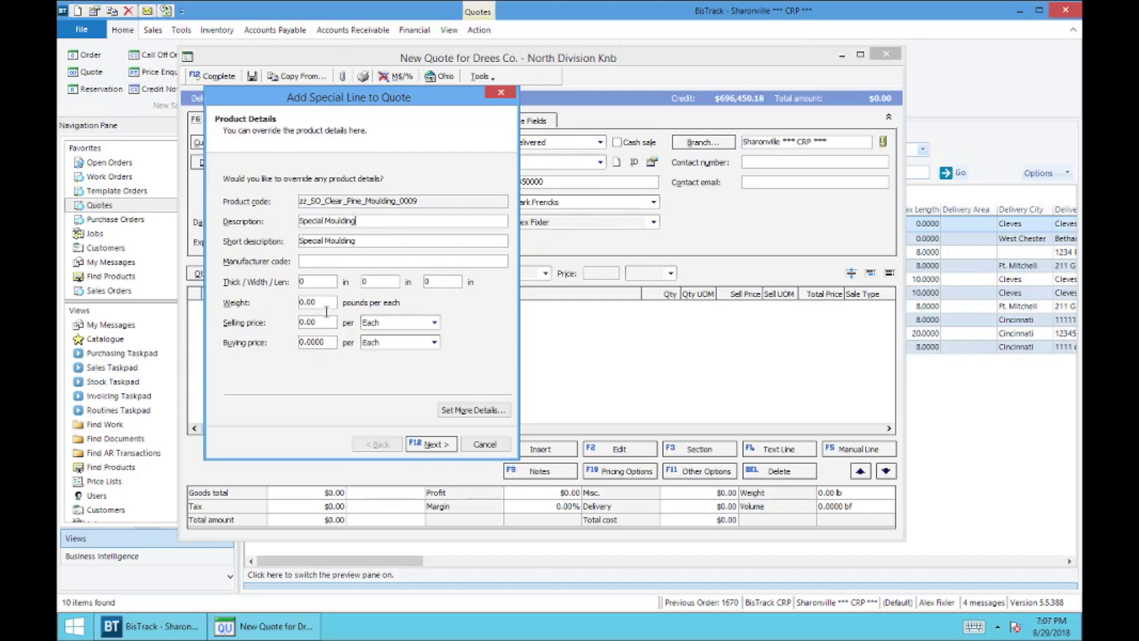
left_click_drag(335, 342, 296, 343)
type("10")
left_click(428, 443)
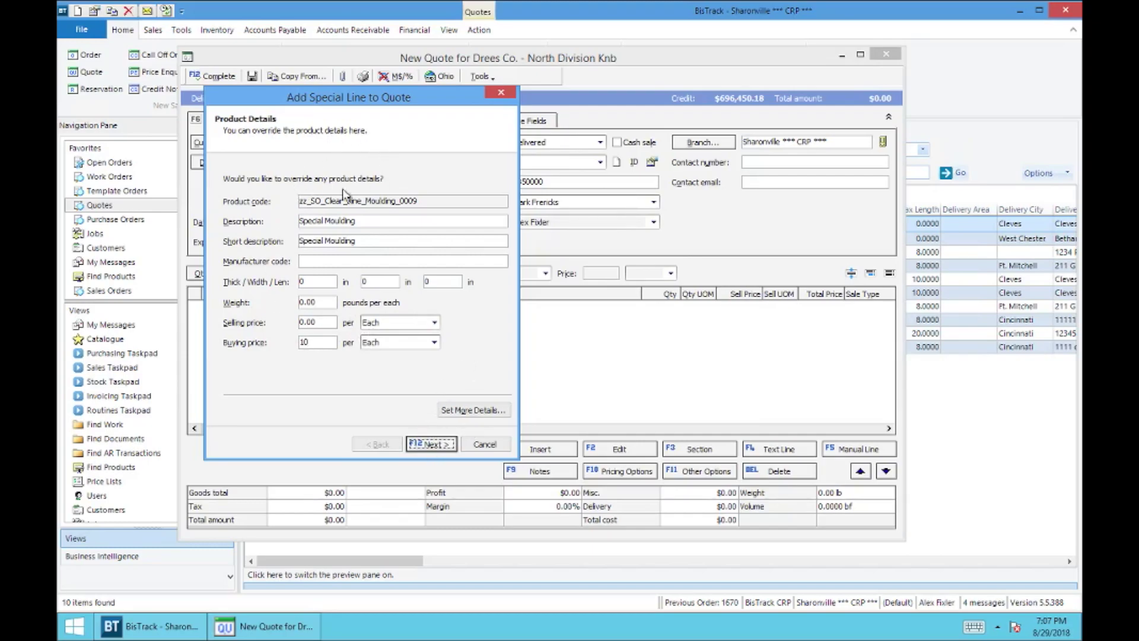
left_click_drag(349, 201, 297, 200)
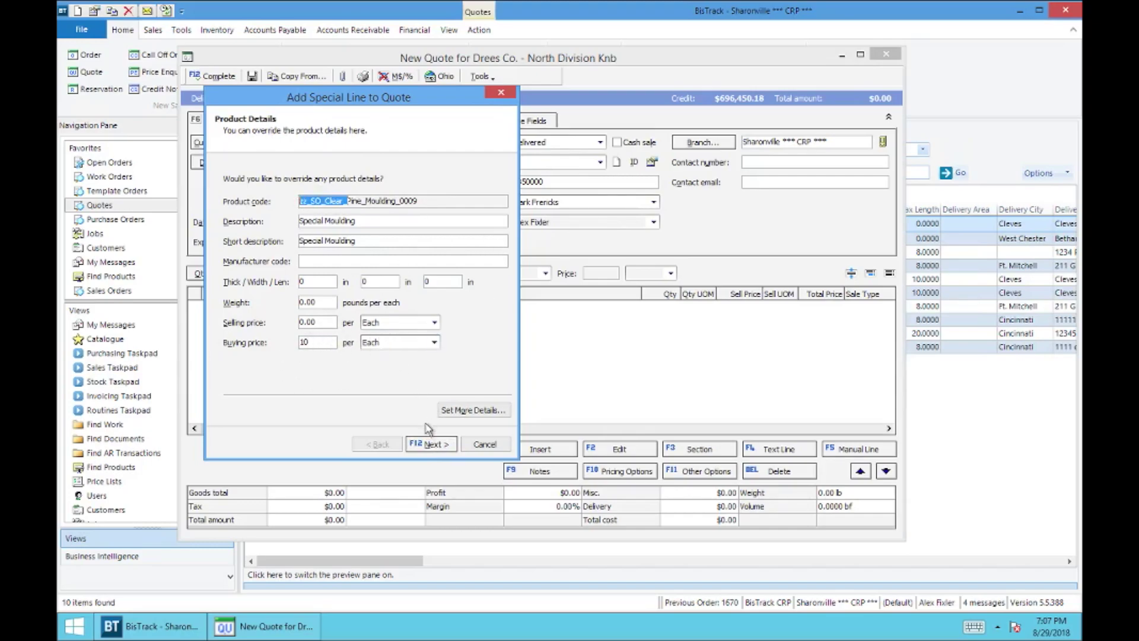
left_click(425, 446)
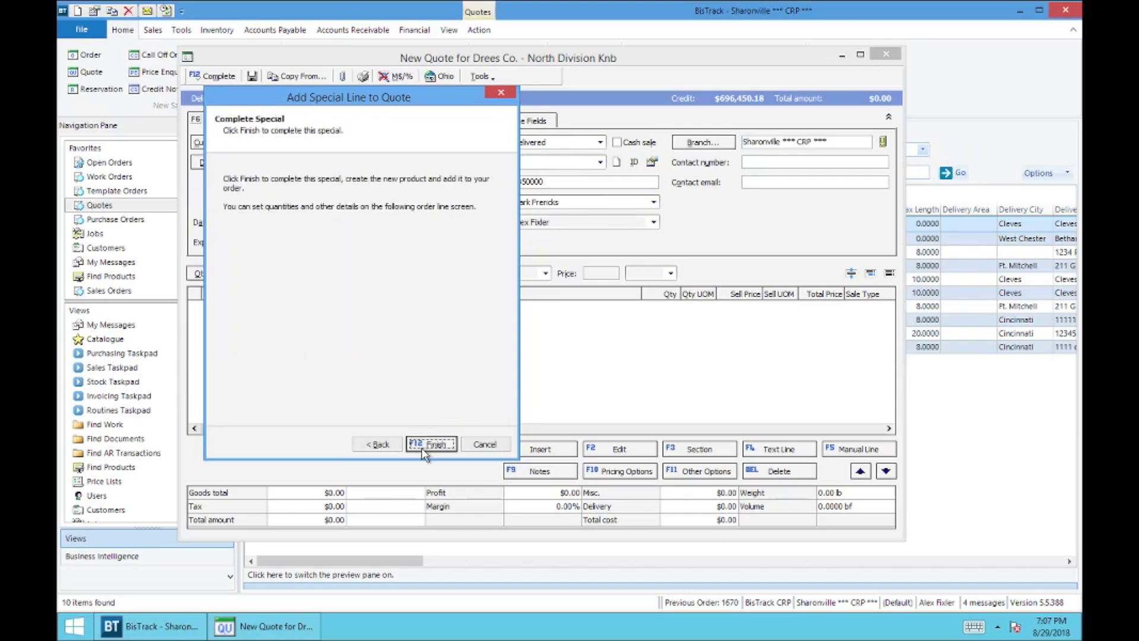
- Finish the Special Moulding line and accept it at 1 each for 16.67
left_click(425, 449)
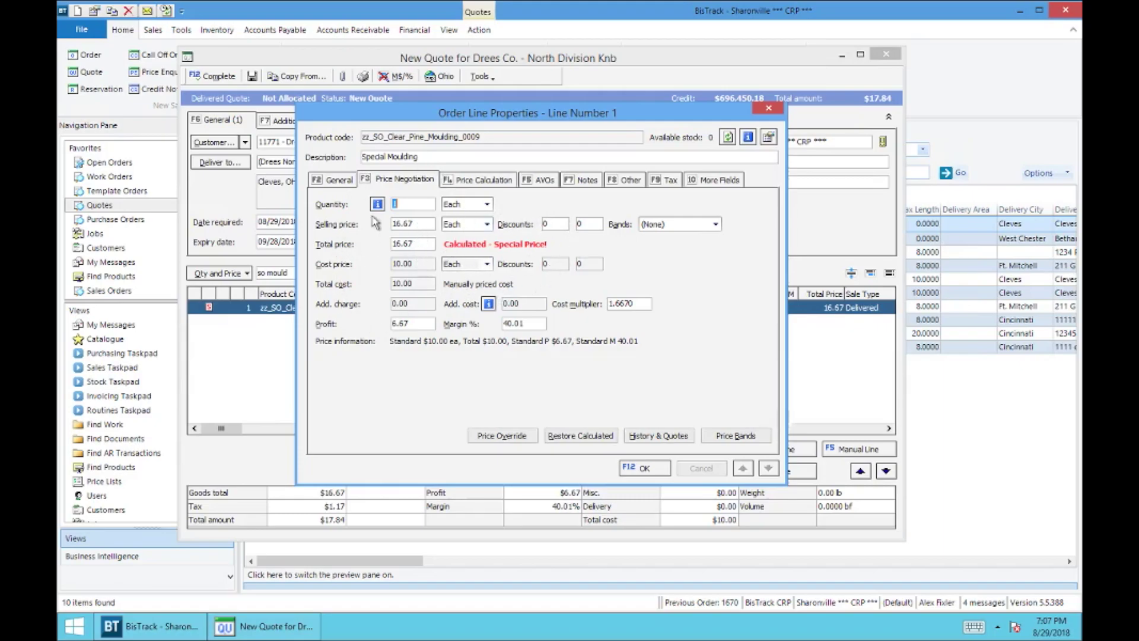
left_click(643, 468)
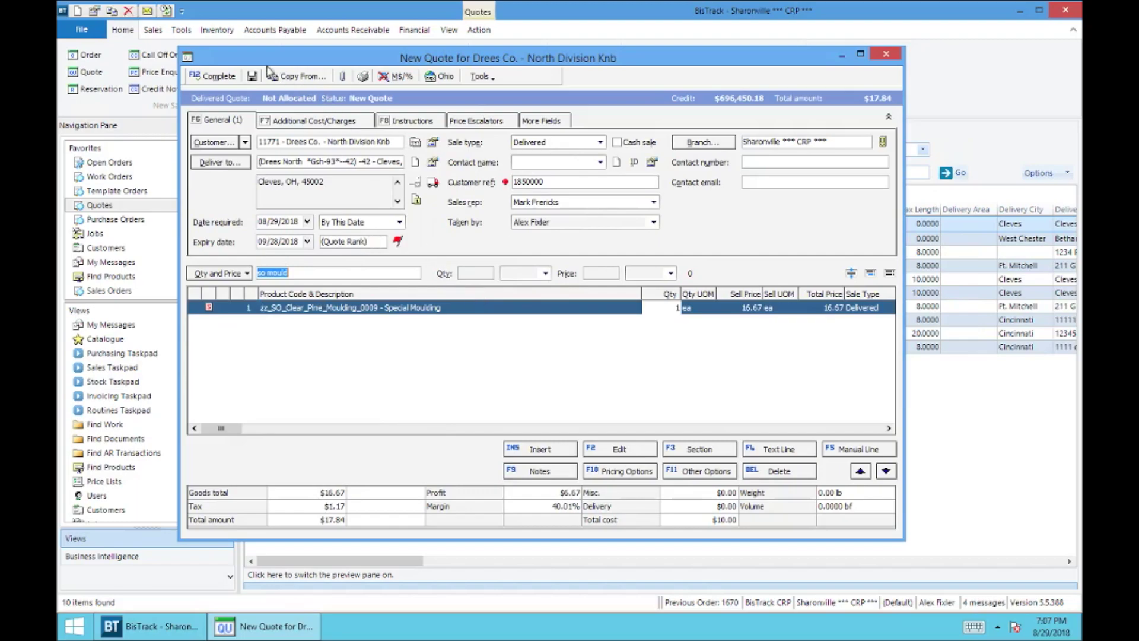
- Add a follow-up to the quote stamped with the current date and time
left_click(228, 76)
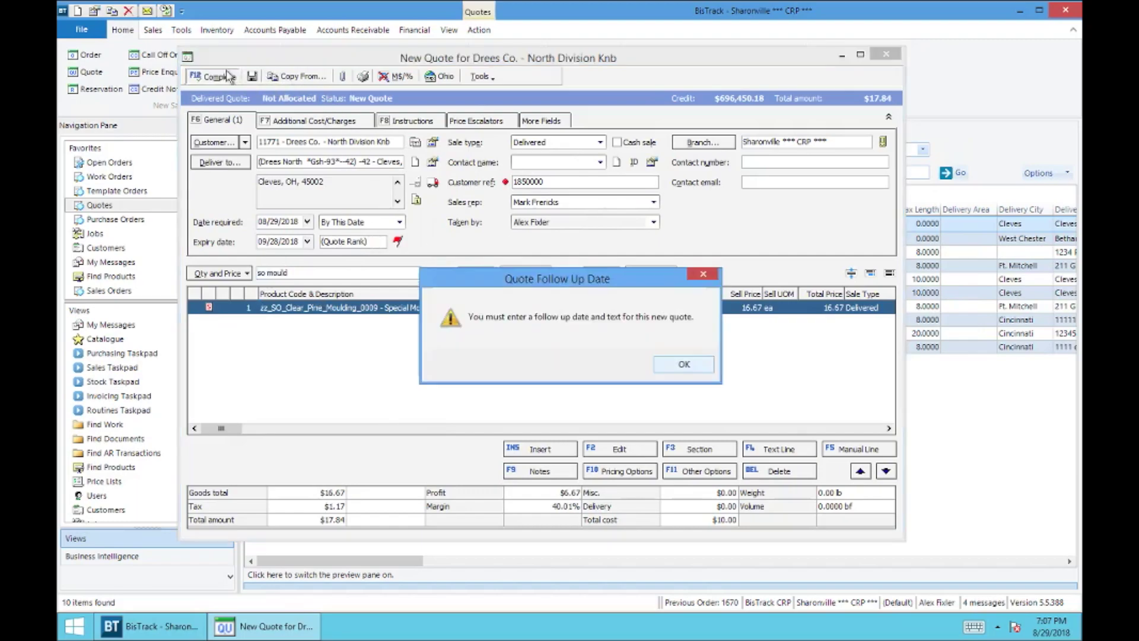
left_click(680, 366)
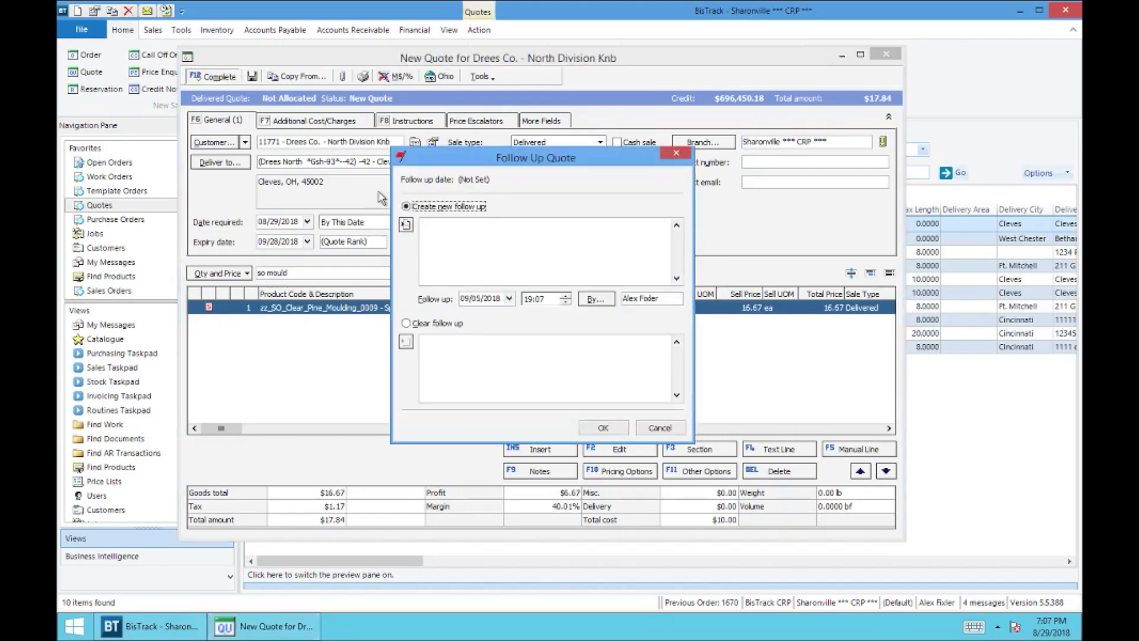
left_click(407, 224)
left_click(469, 258)
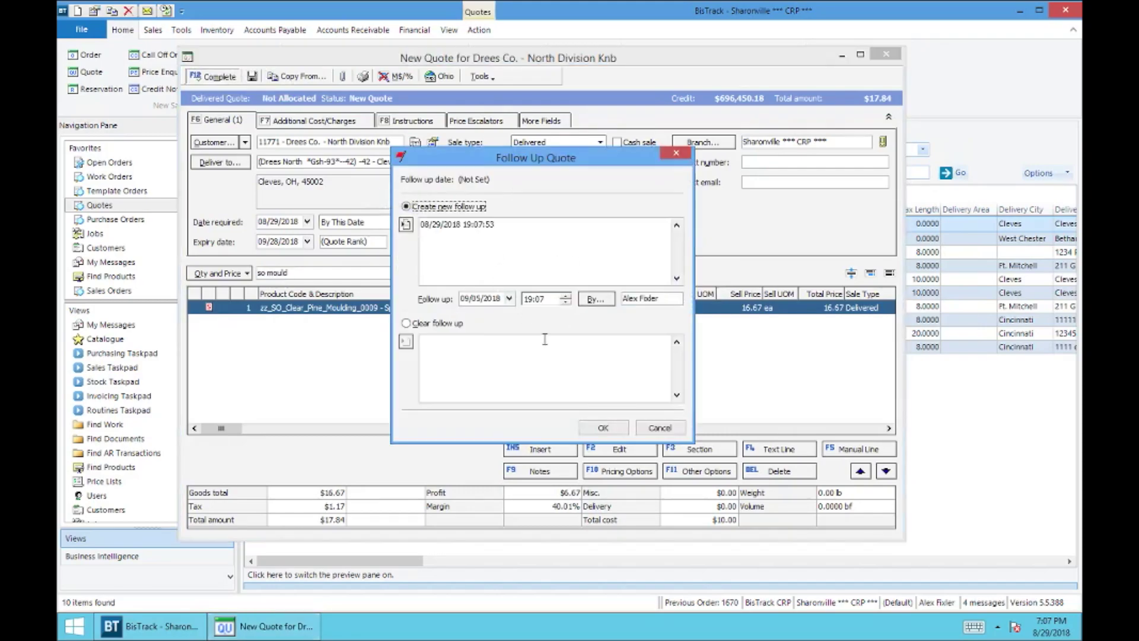
left_click(603, 428)
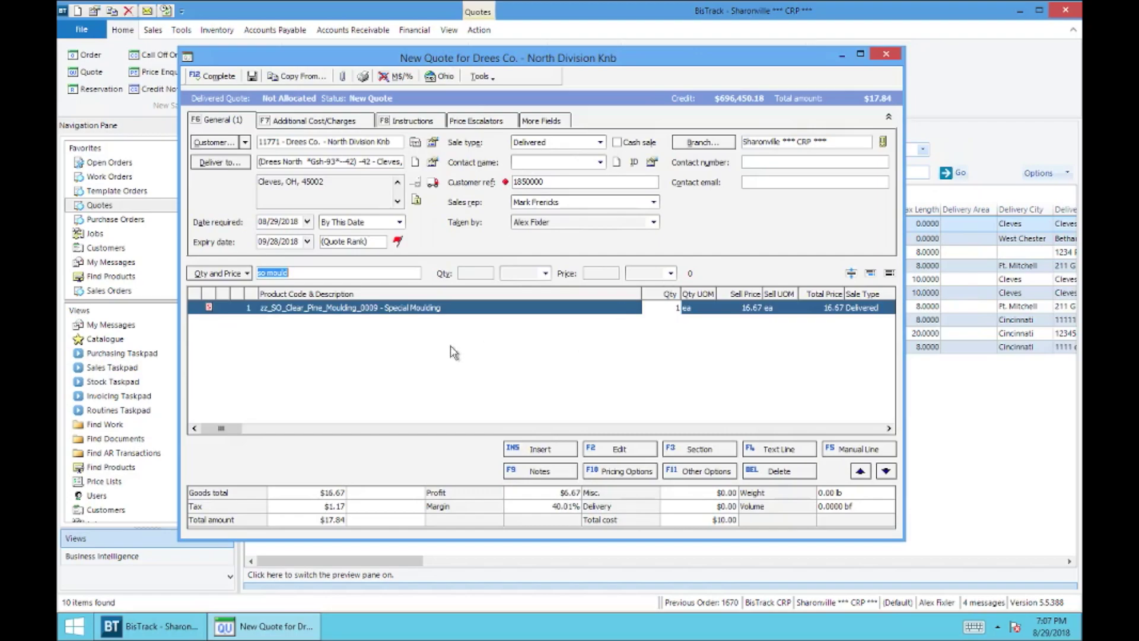
- Complete the quote as number 00220 without delivery charges or printing
left_click(225, 83)
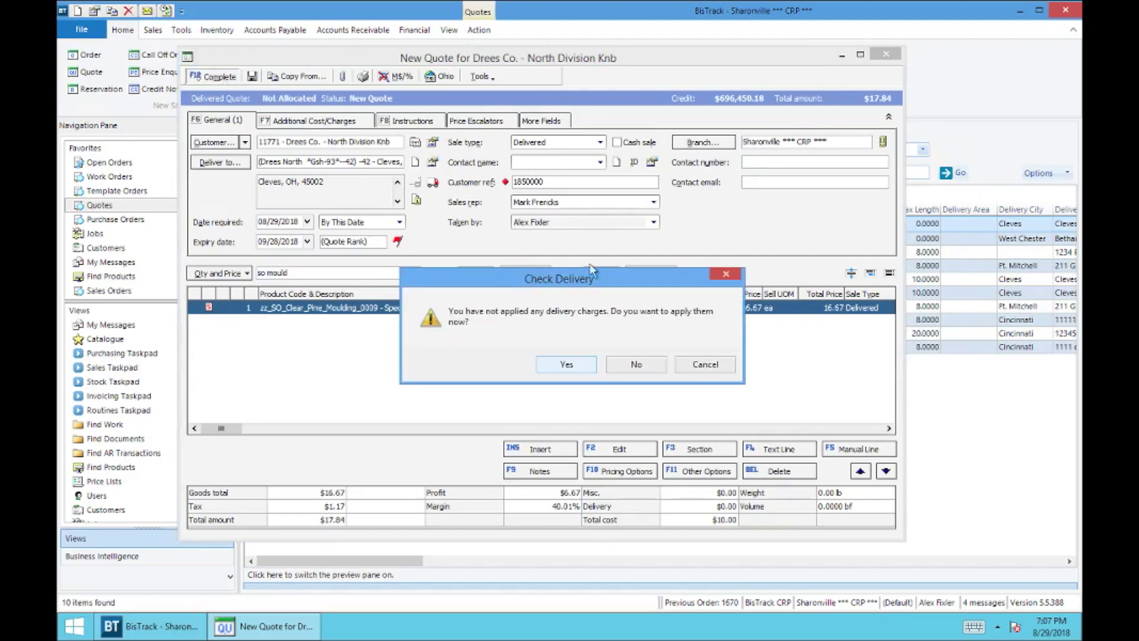
left_click(629, 367)
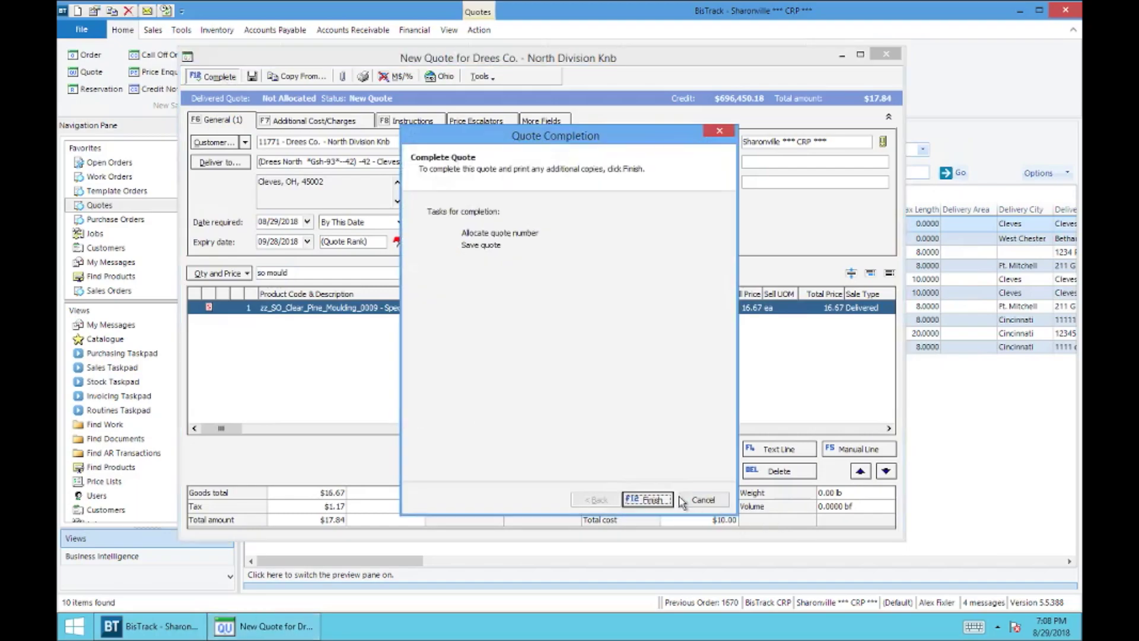
left_click(660, 498)
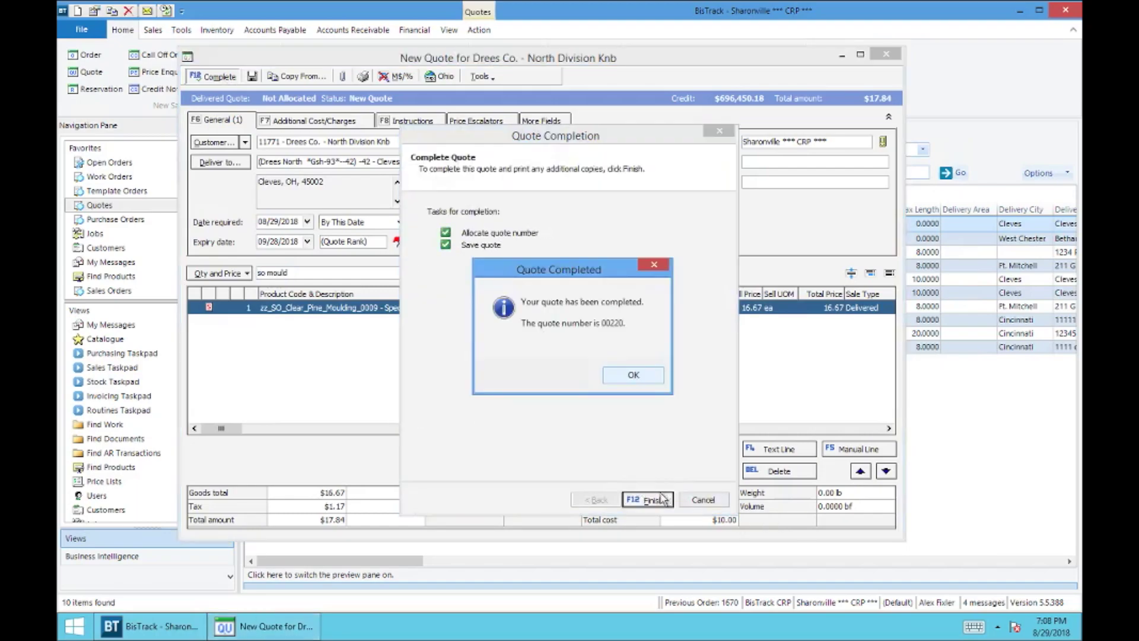
left_click(655, 375)
left_click(648, 375)
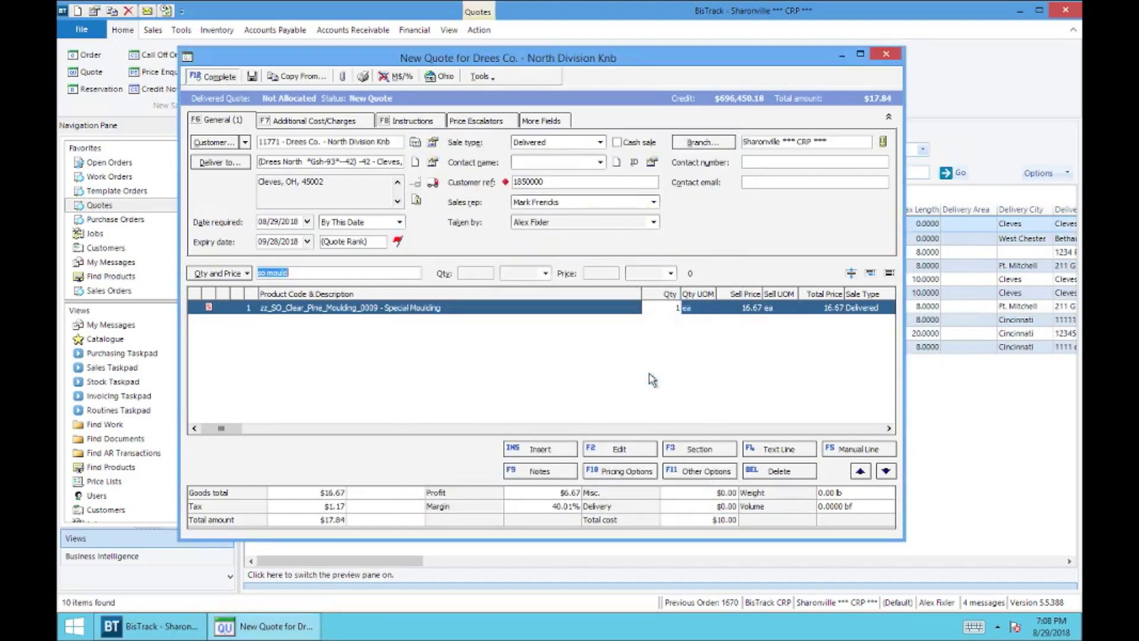
- Reopen quote 00220 from the refreshed quote list and begin accepting it
left_click(950, 176)
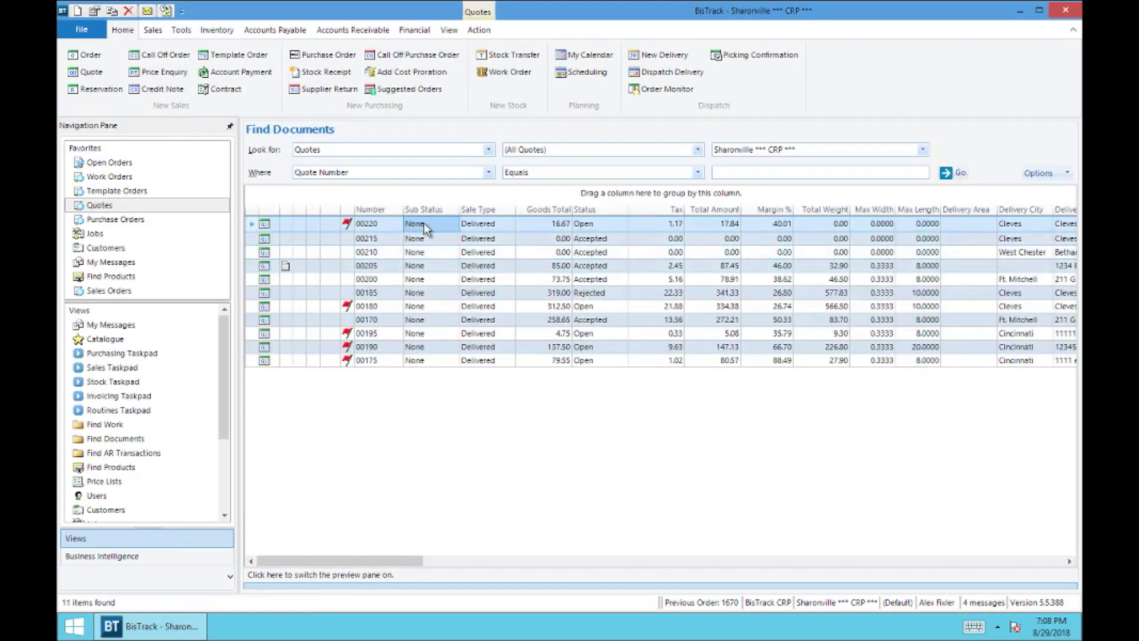
right_click(424, 223)
left_click(439, 232)
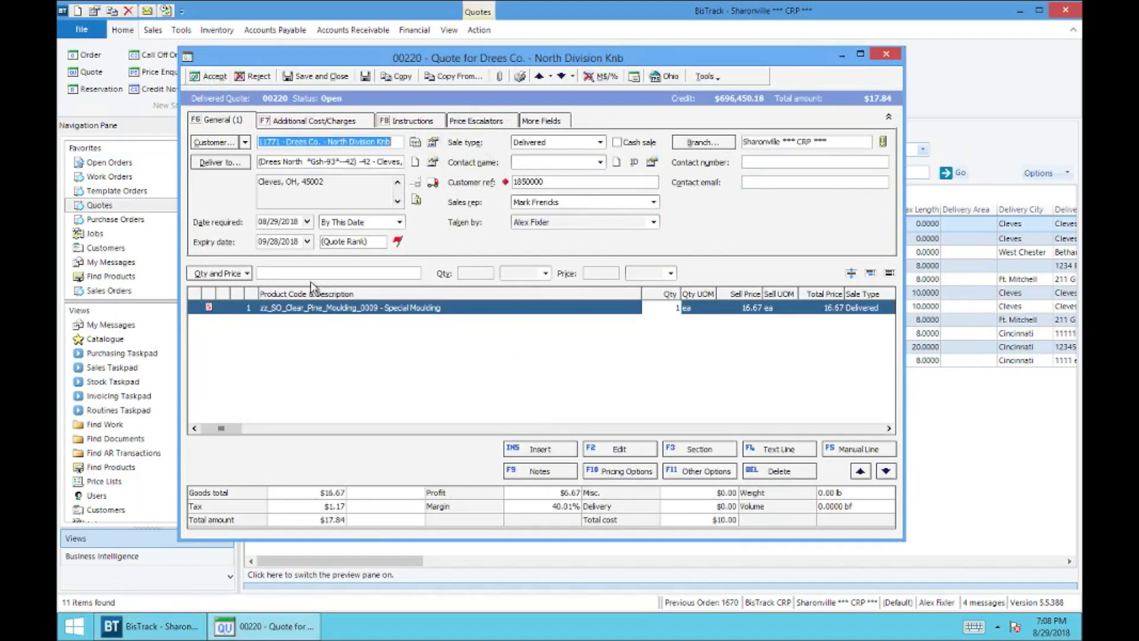
left_click(212, 77)
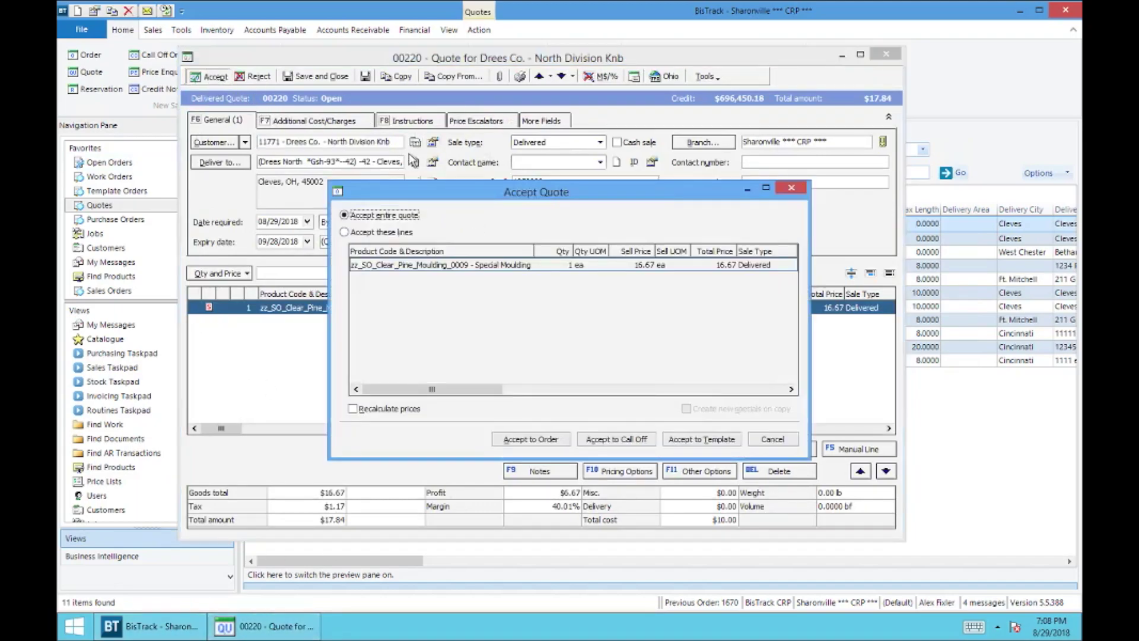
- Convert the entire quote to a sales order and complete it without delivery charges
left_click(538, 439)
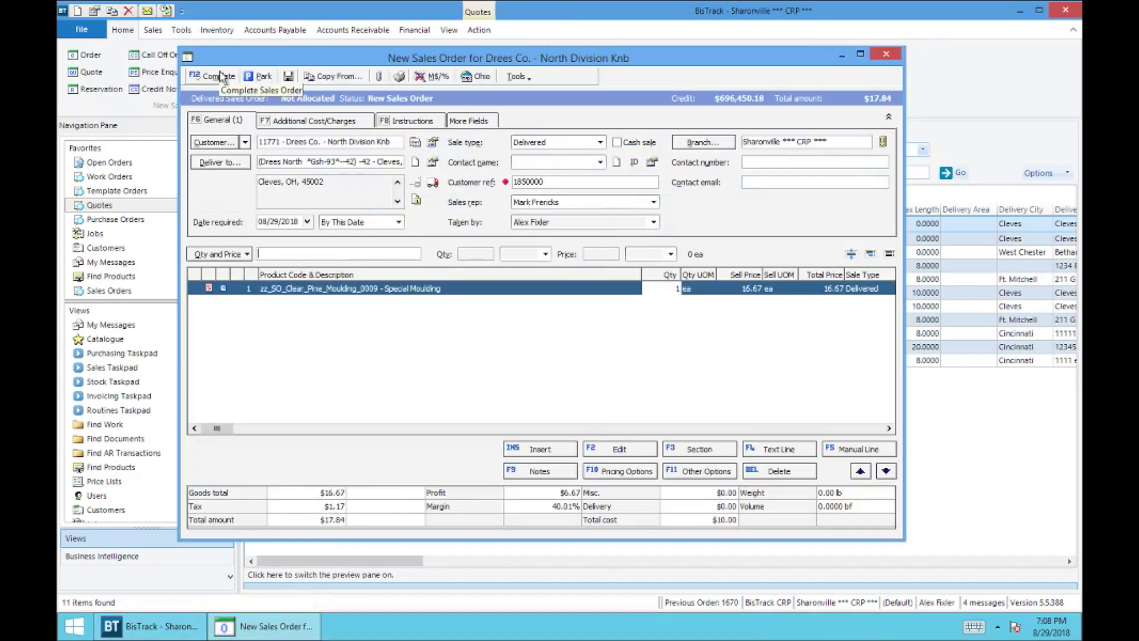
left_click(221, 76)
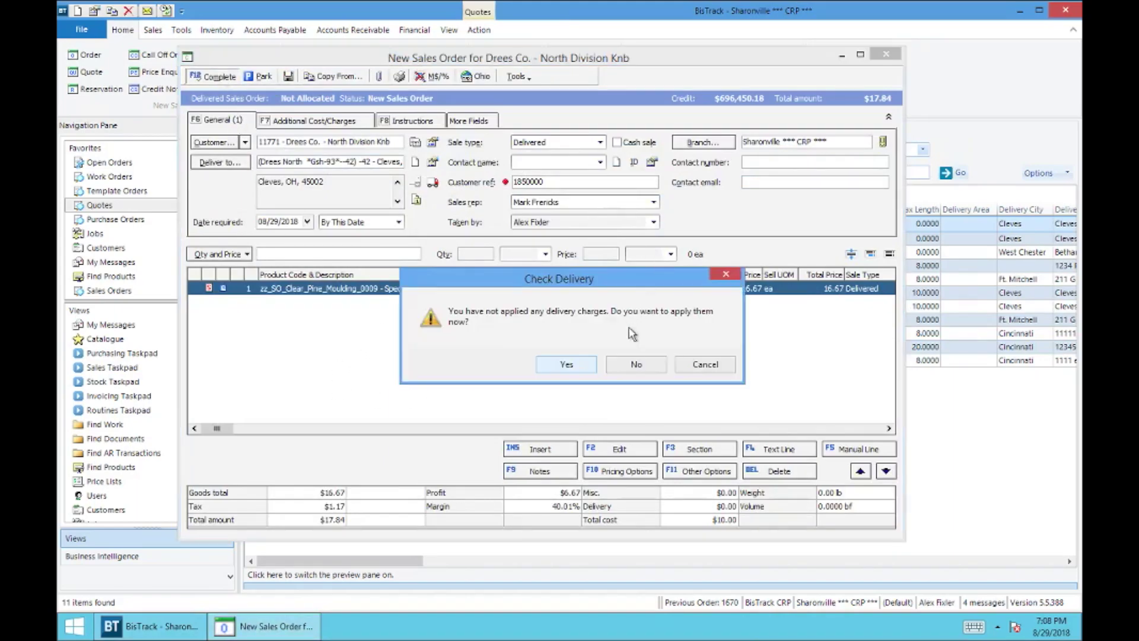
left_click(632, 364)
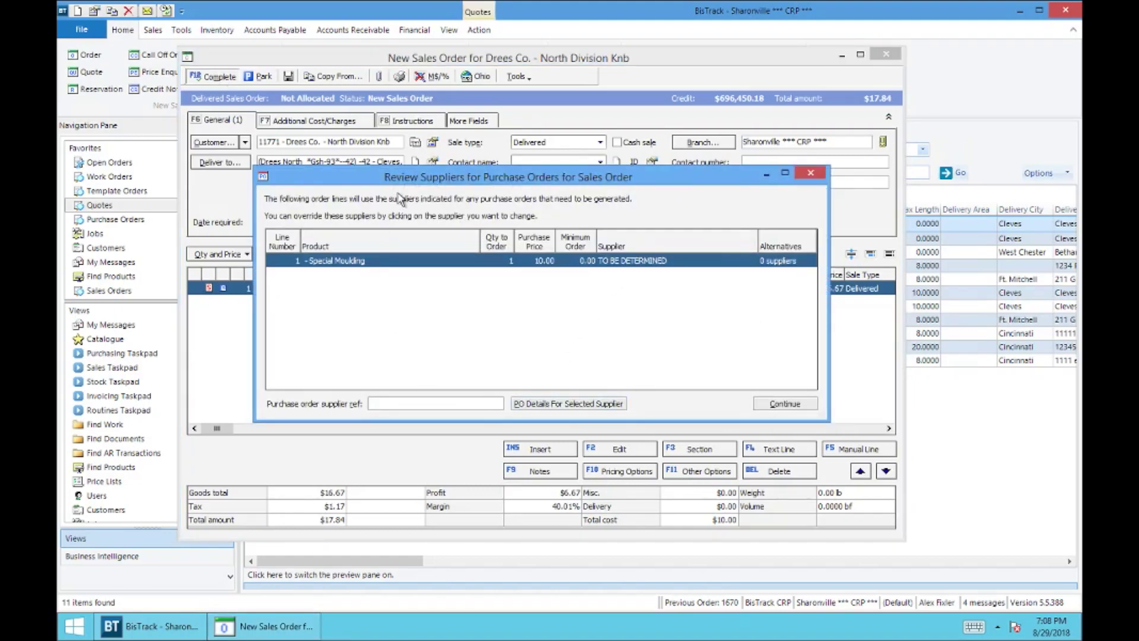
- Assign Funch Lumber Company as the Special Moulding supplier and finish without printing the purchase order
mouse_move(369, 177)
left_mouse_down()
mouse_move(439, 106)
mouse_move(349, 141)
mouse_move(463, 204)
mouse_move(386, 155)
mouse_move(350, 166)
left_mouse_up()
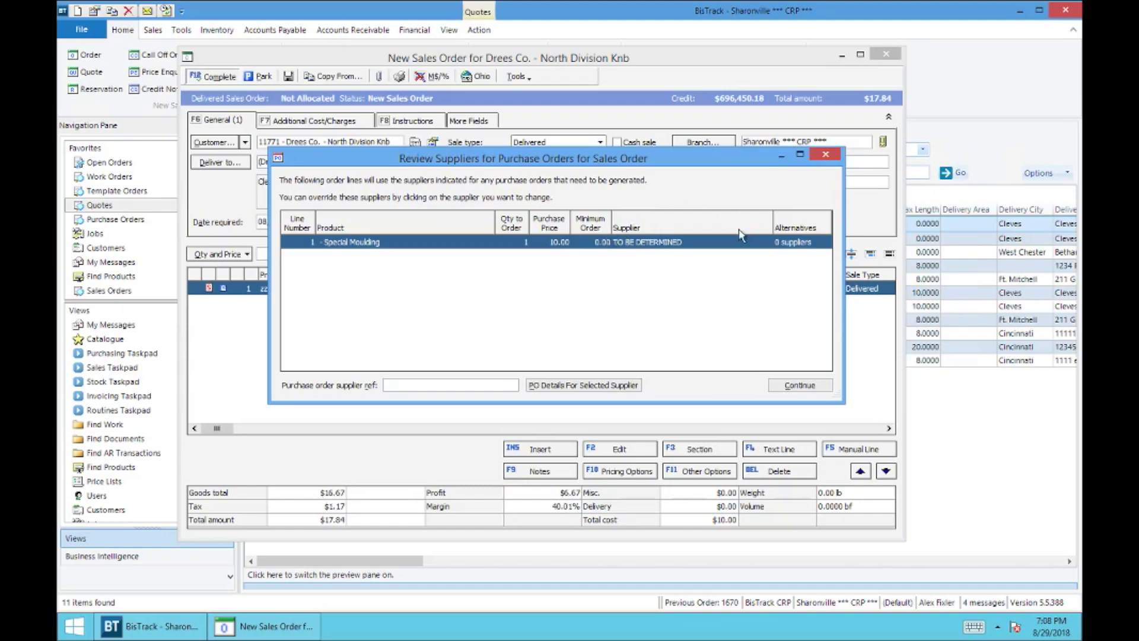
left_click(764, 244)
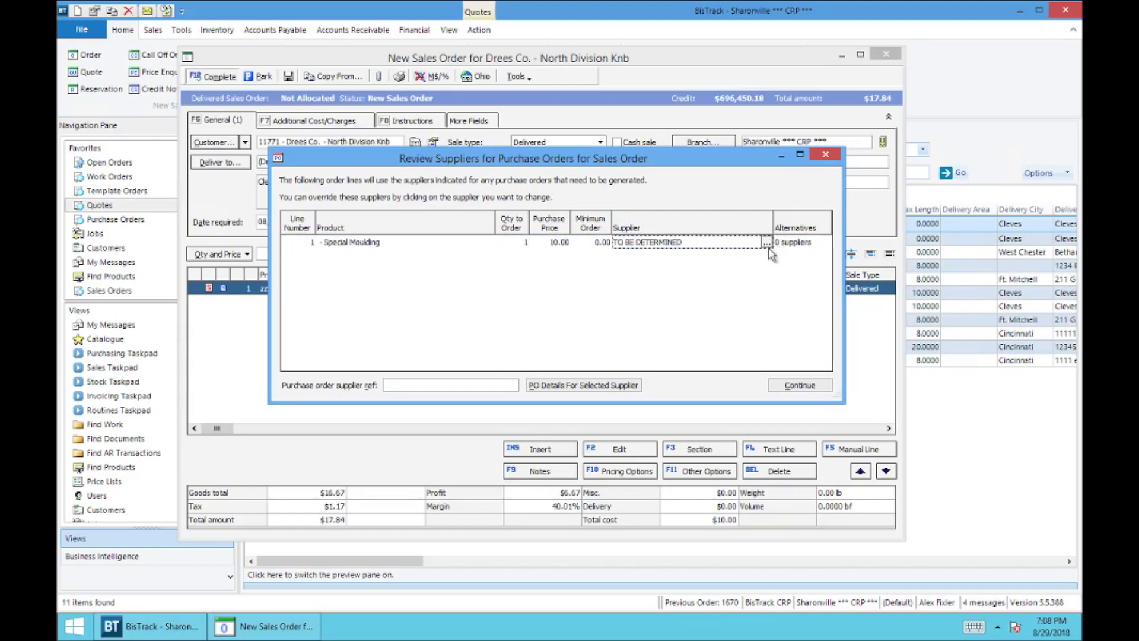
left_click(766, 243)
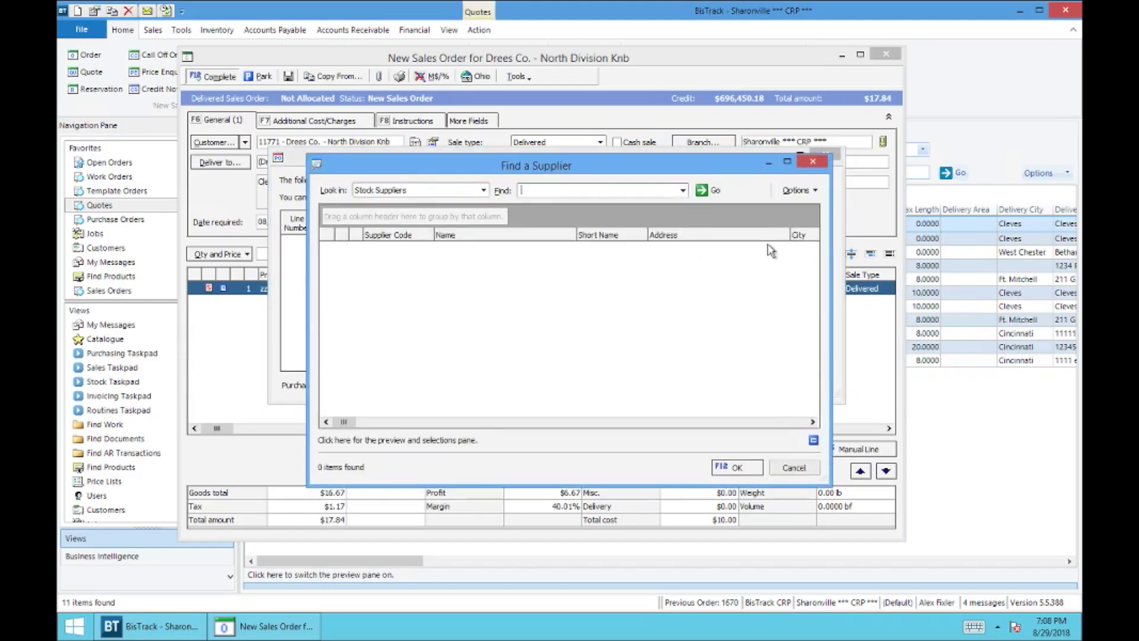
type("funch")
key("Return")
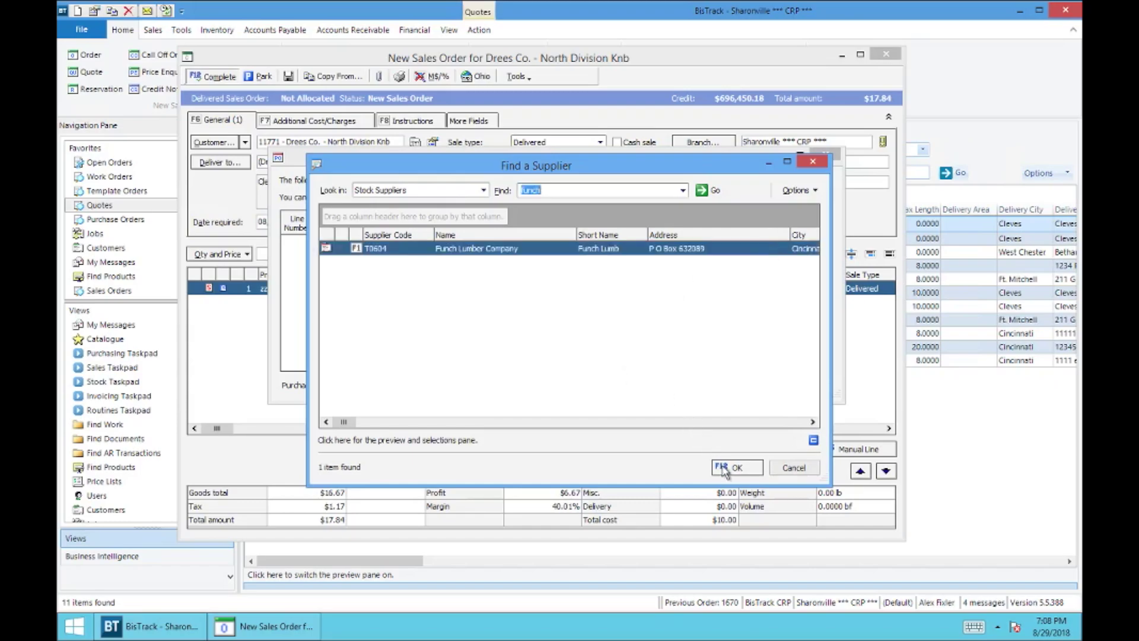
left_click(725, 469)
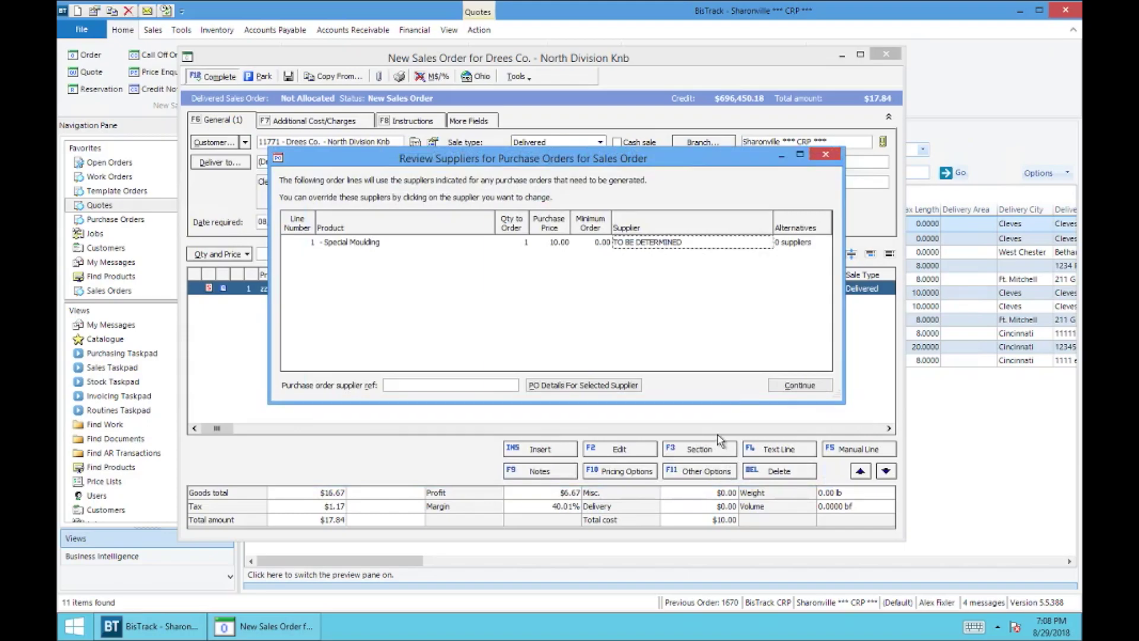
left_click(800, 386)
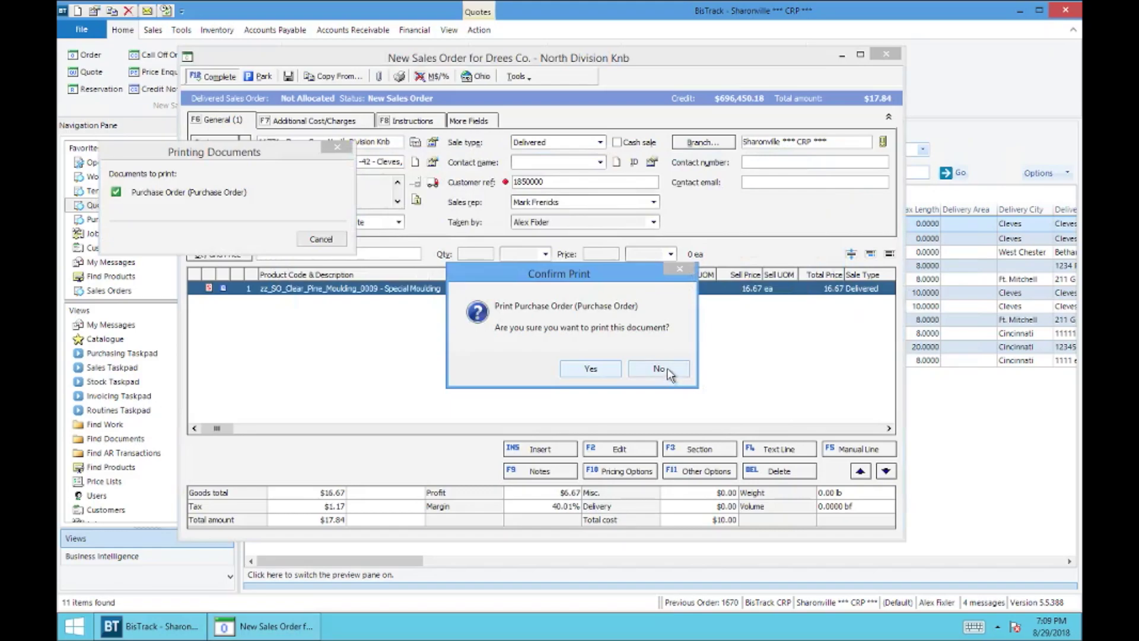
left_click(667, 368)
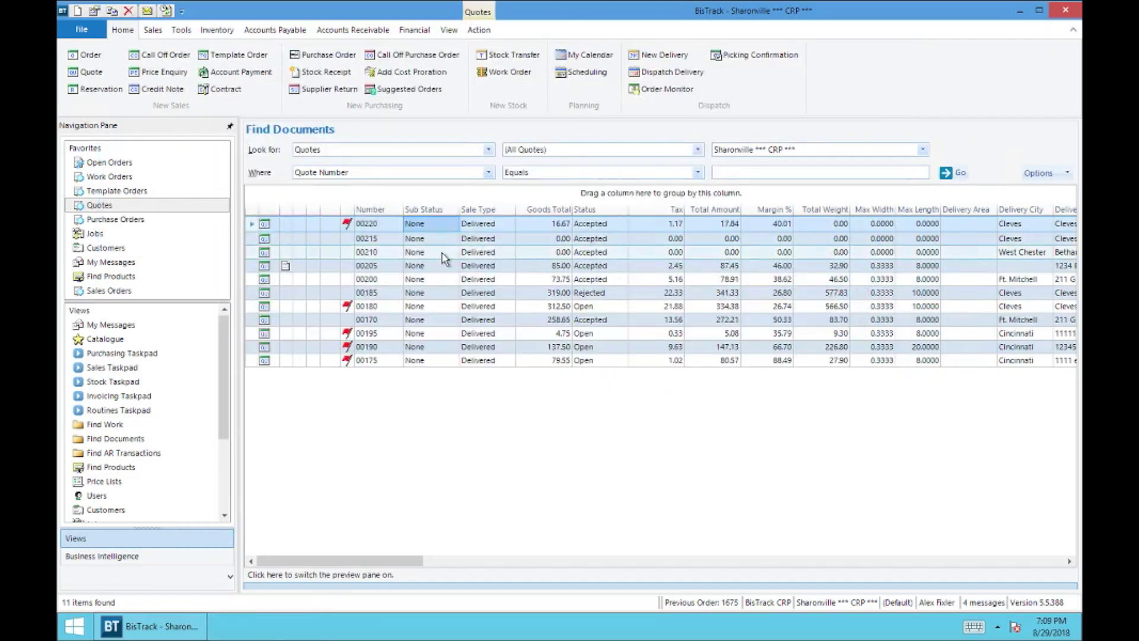
- List all sales orders to find order 01675 for Drees Co. waiting for stock
left_click(111, 290)
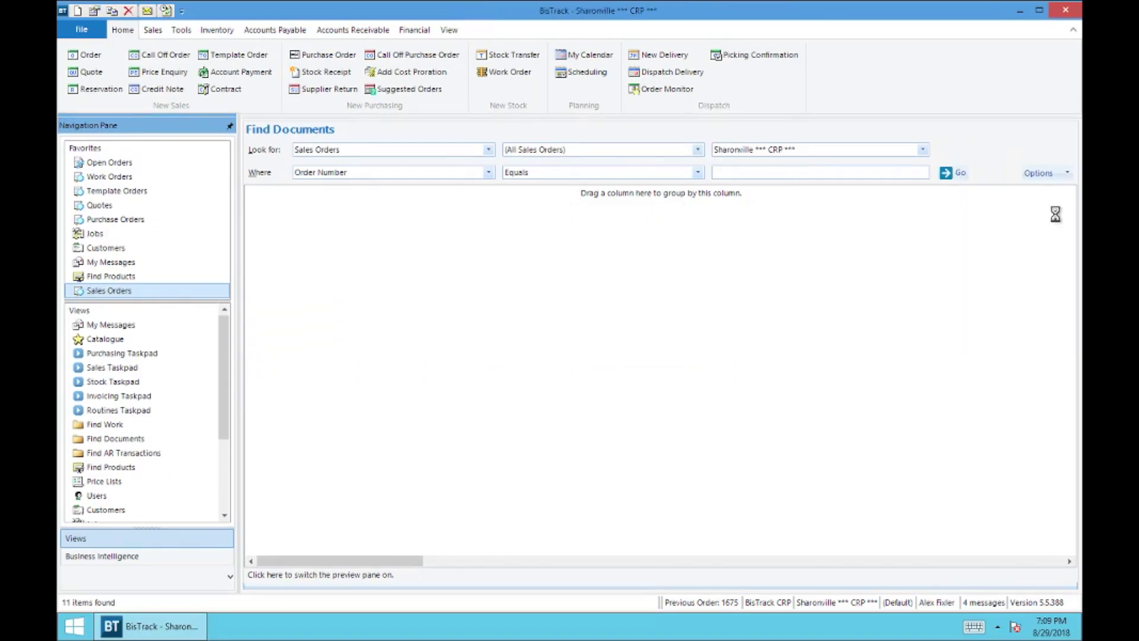
left_click(953, 174)
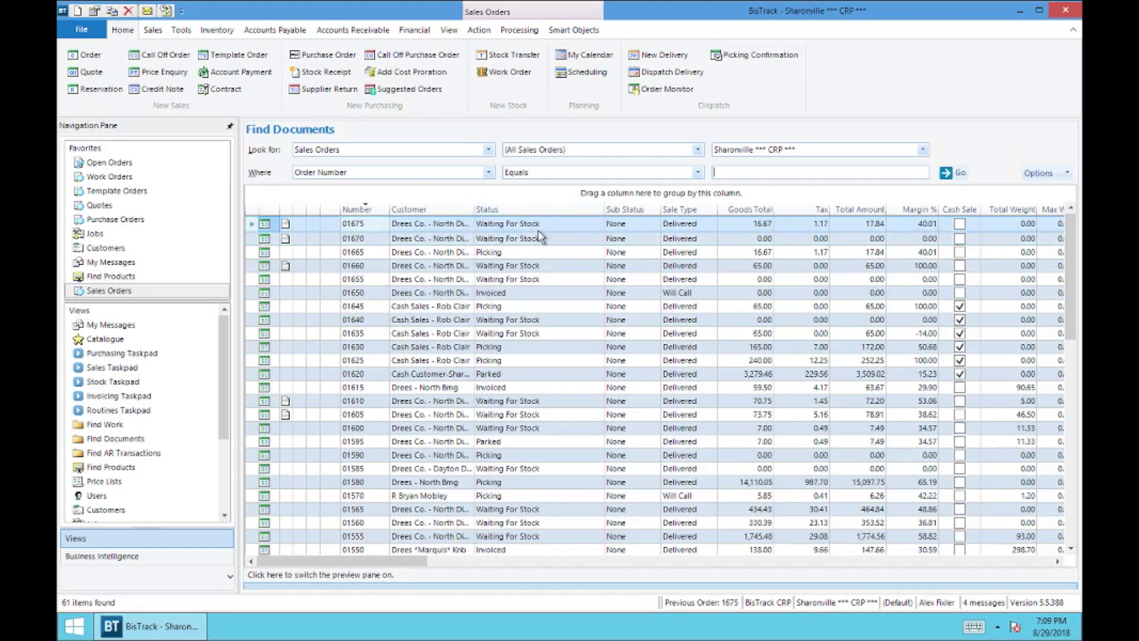
left_click(224, 390)
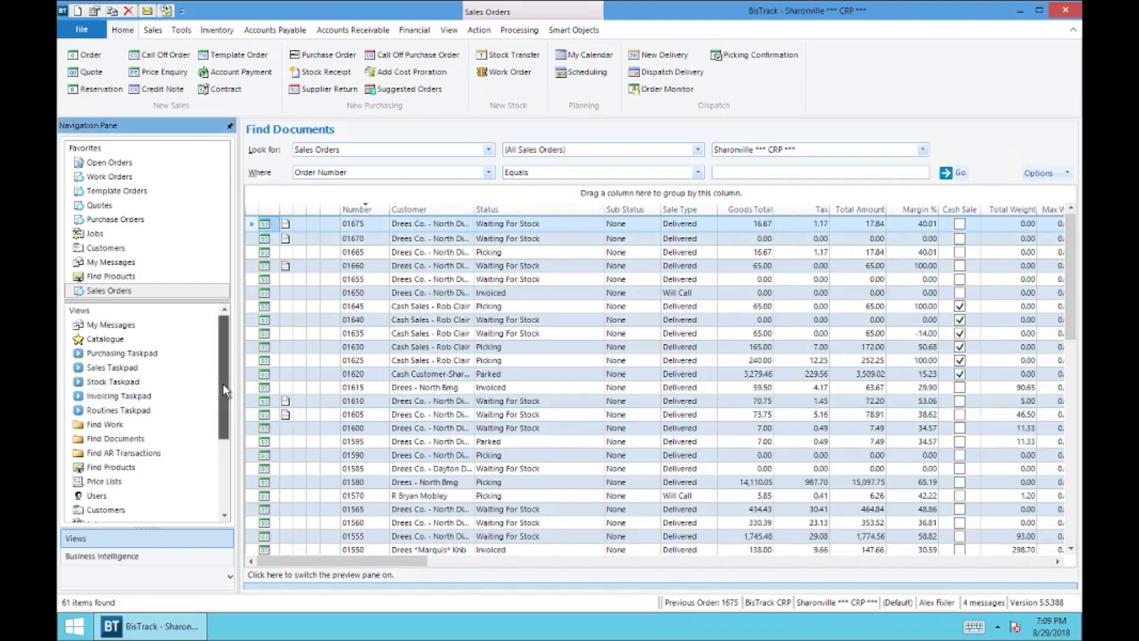
left_click(123, 221)
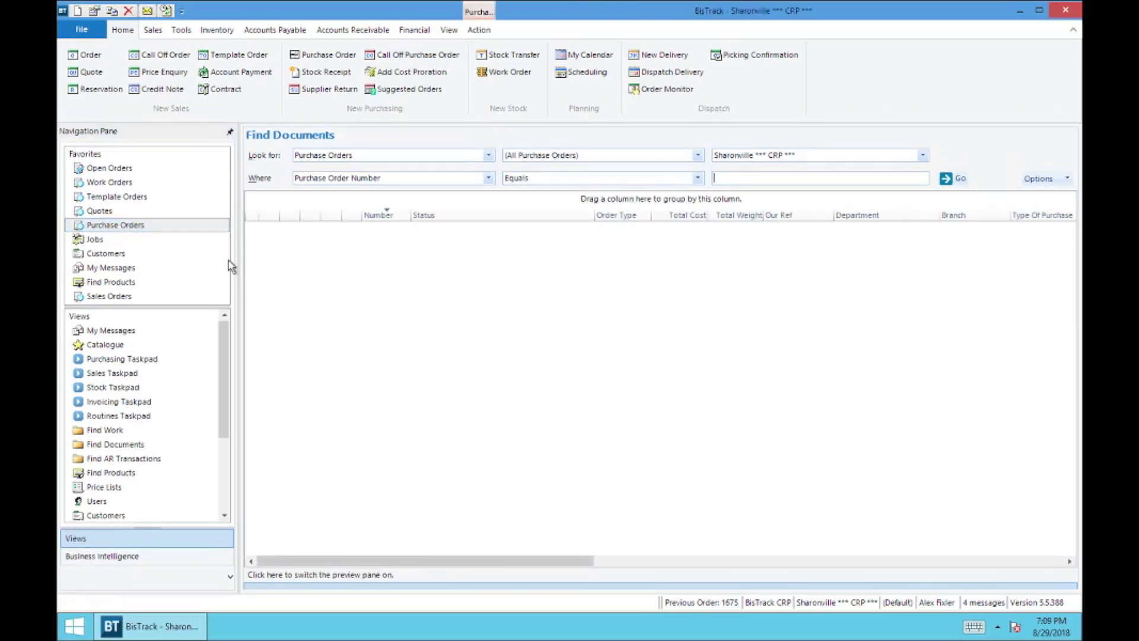
- List purchase orders to confirm 00111, then relist all 61 sales orders
left_click(960, 179)
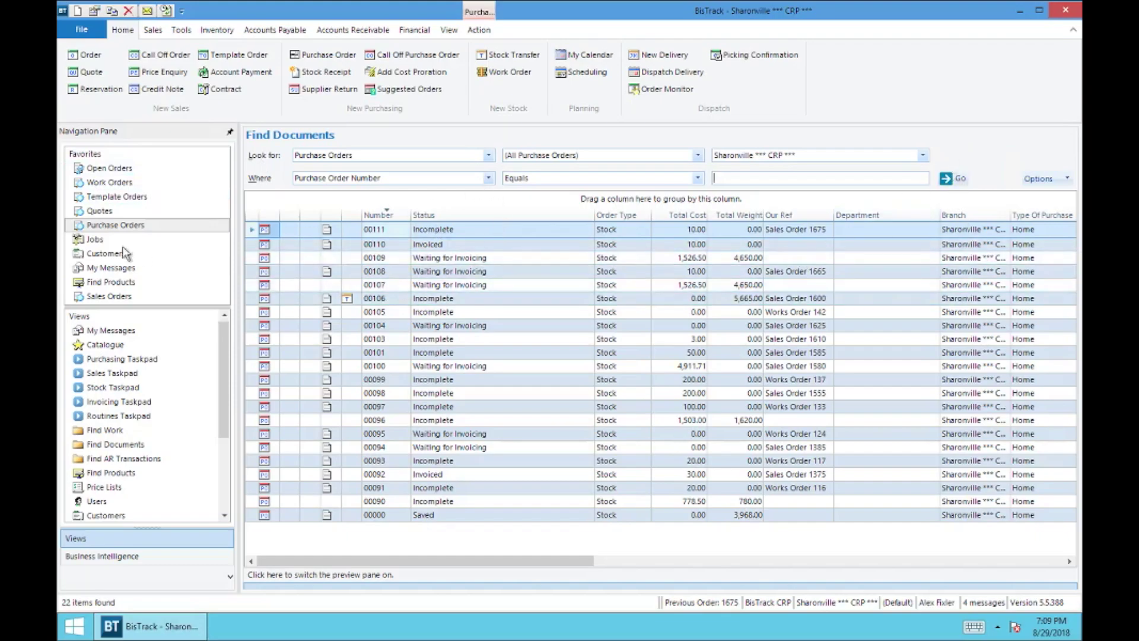
left_click(106, 296)
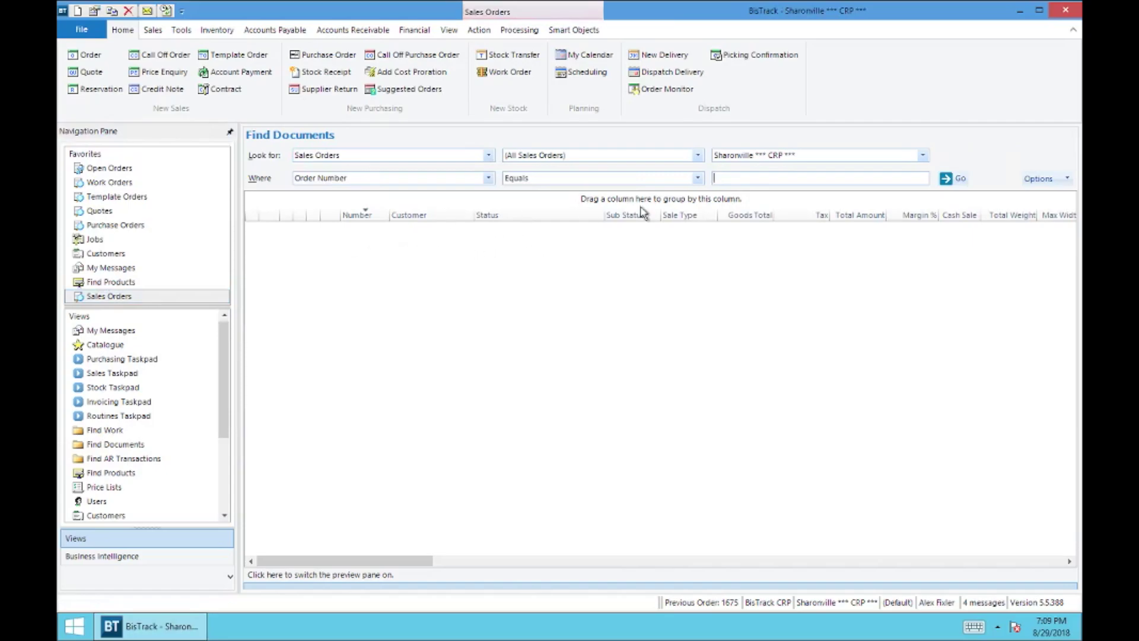
left_click(953, 178)
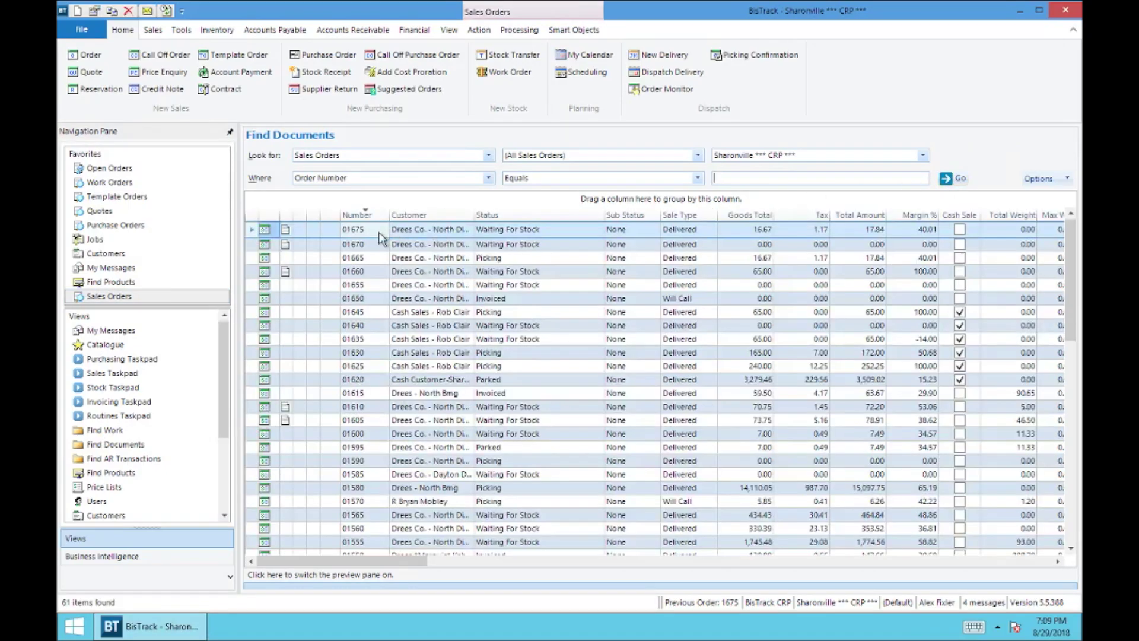
- Open Funch Lumber purchase order 00111 from sales order 01675's Related Documents
right_click(380, 235)
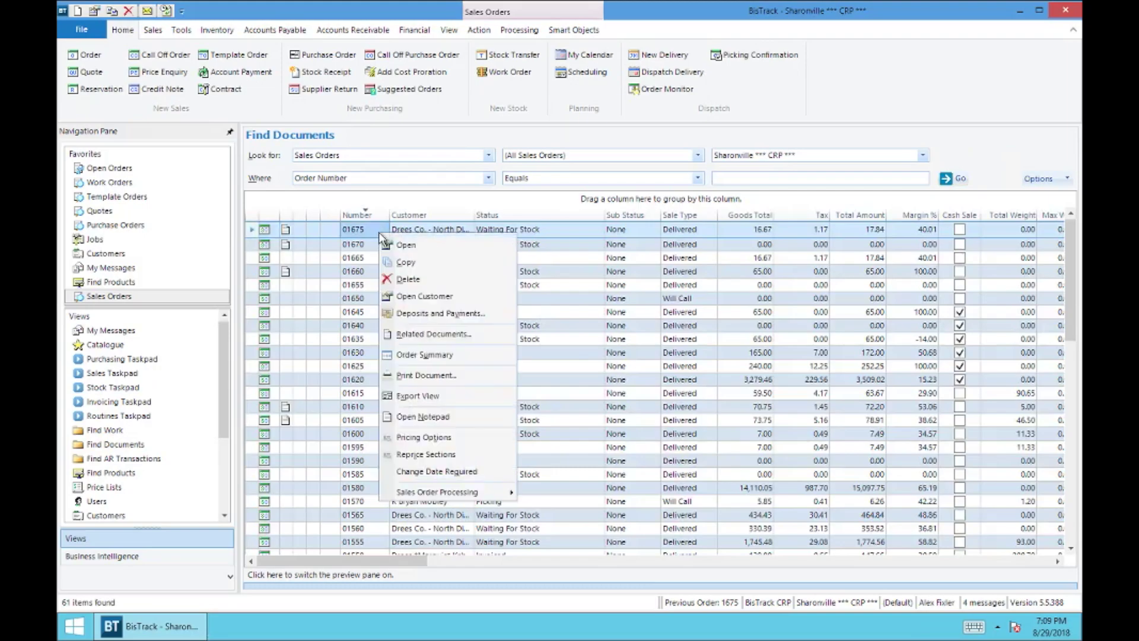
left_click(444, 340)
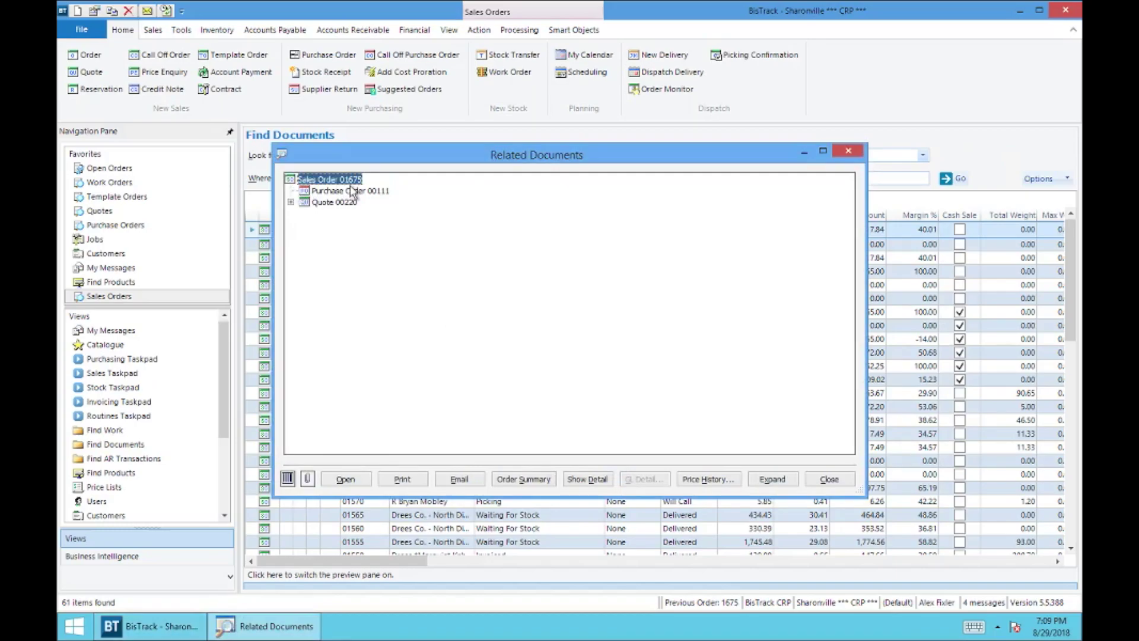
left_click(353, 190)
left_click(352, 483)
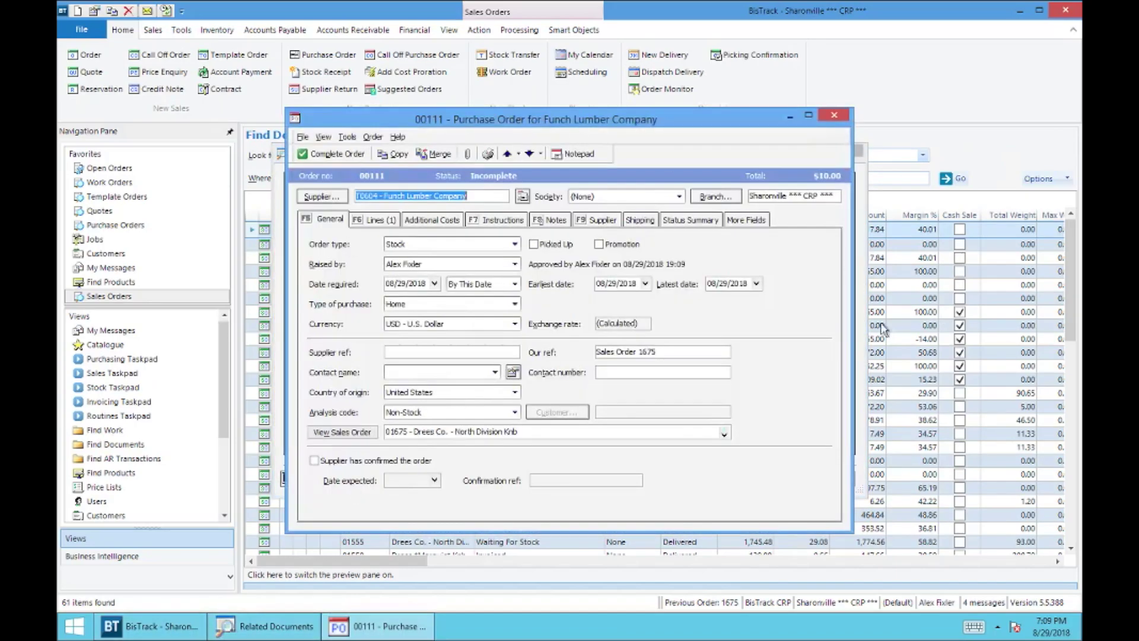
- Start completing purchase order 00111, preview its email, then cancel and back out
left_click(336, 153)
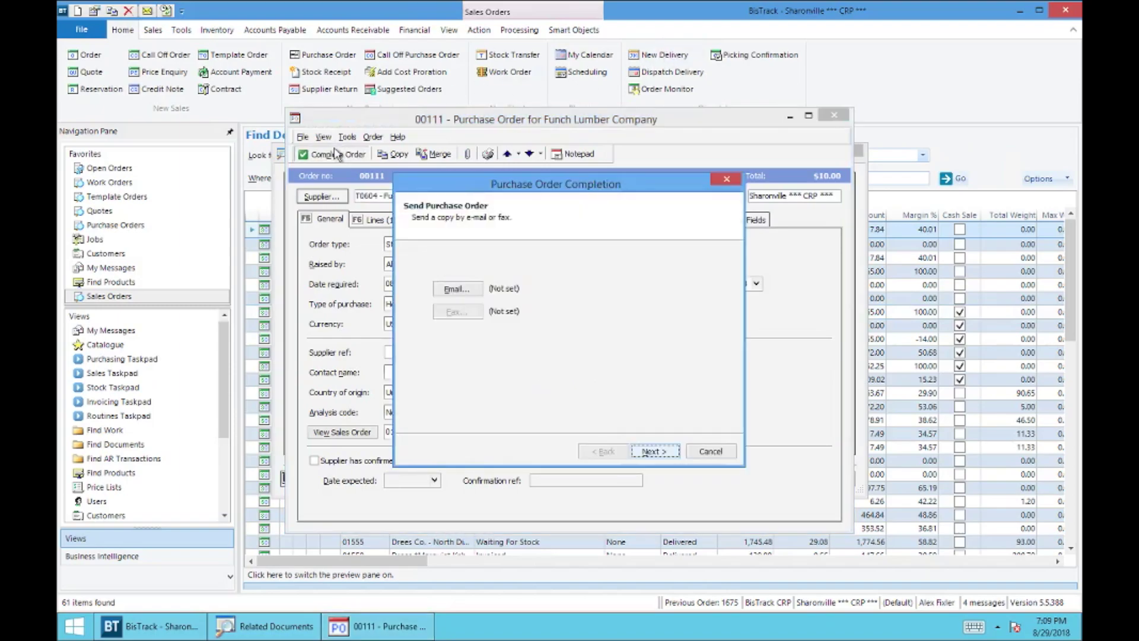
left_click(454, 291)
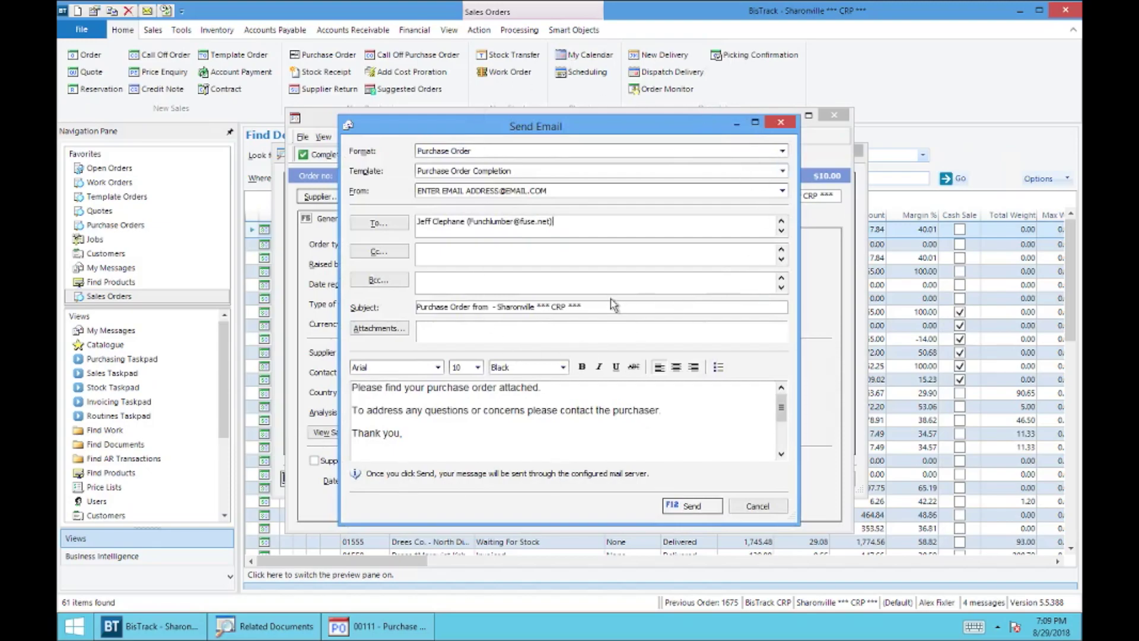
left_click_drag(566, 223, 423, 224)
left_click(581, 223)
left_click(765, 508)
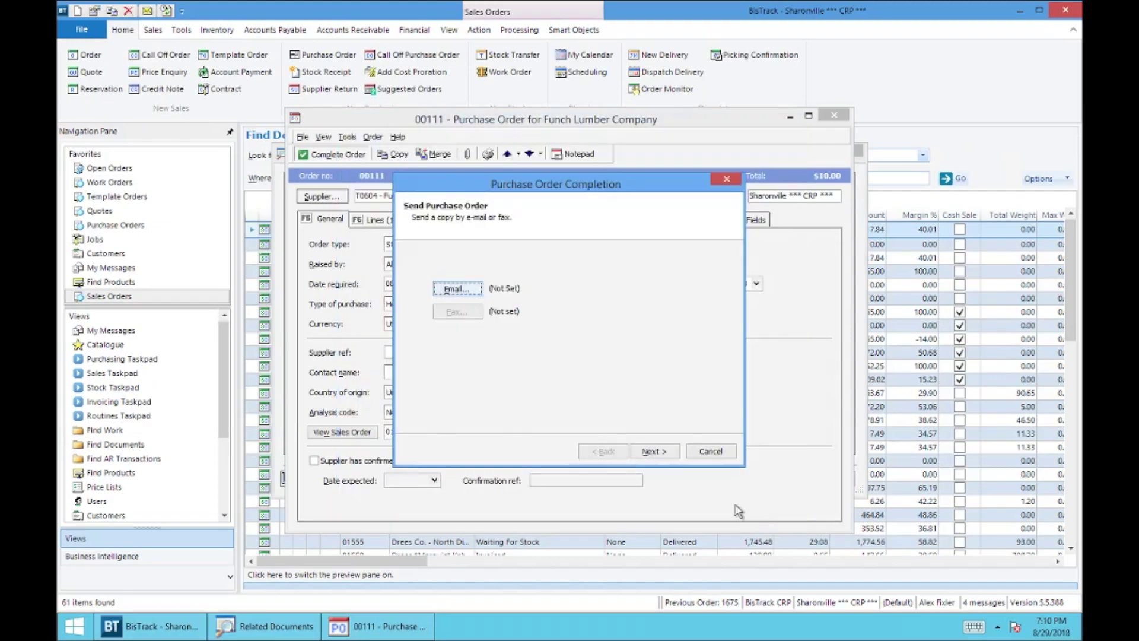
left_click(710, 452)
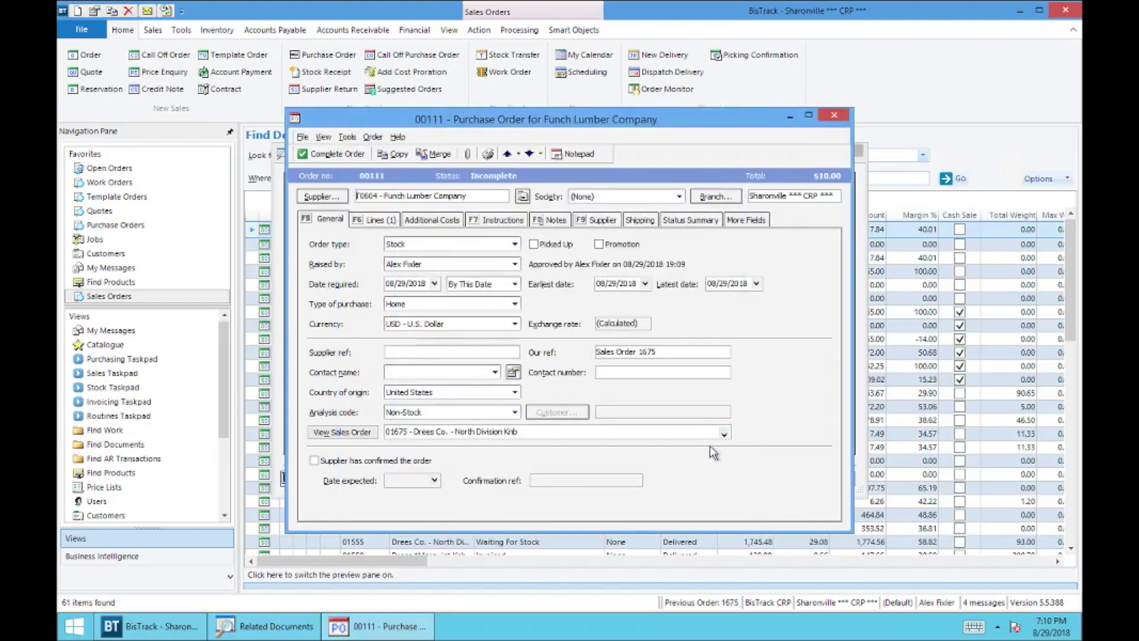
- Complete purchase order 00111, cancelling the email and declining to print it
left_click(346, 158)
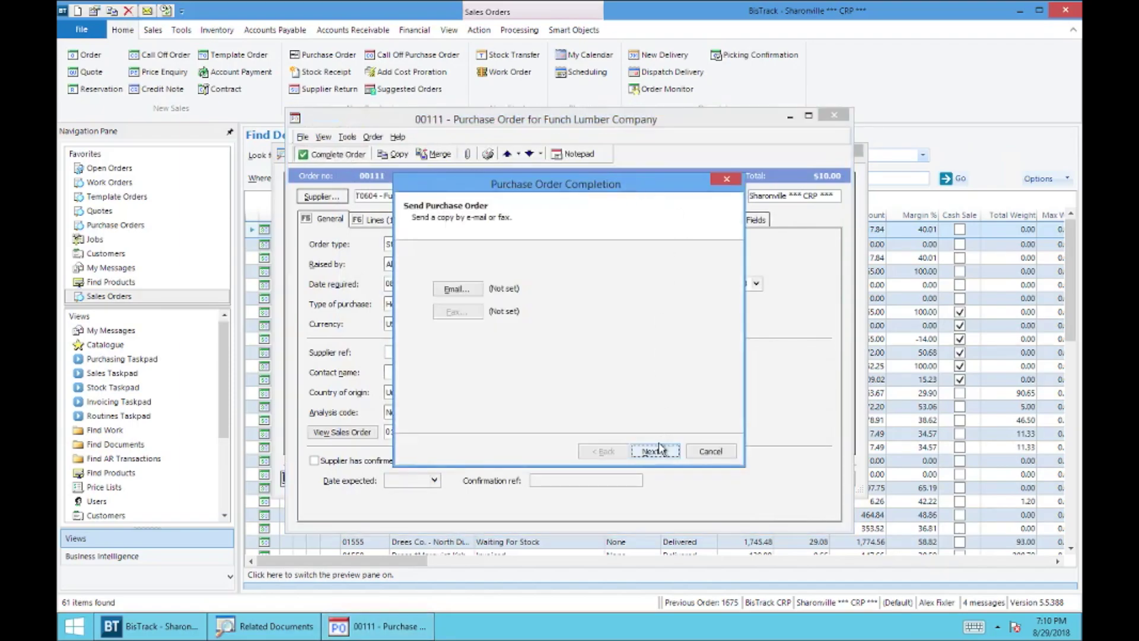
left_click(455, 290)
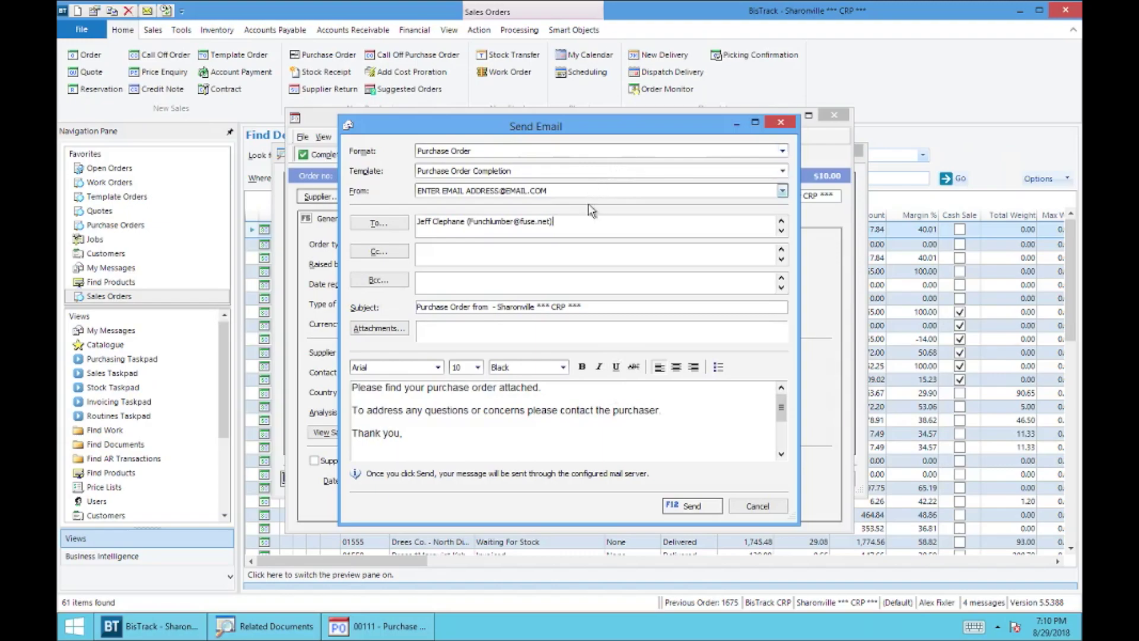
left_click_drag(574, 221, 621, 213)
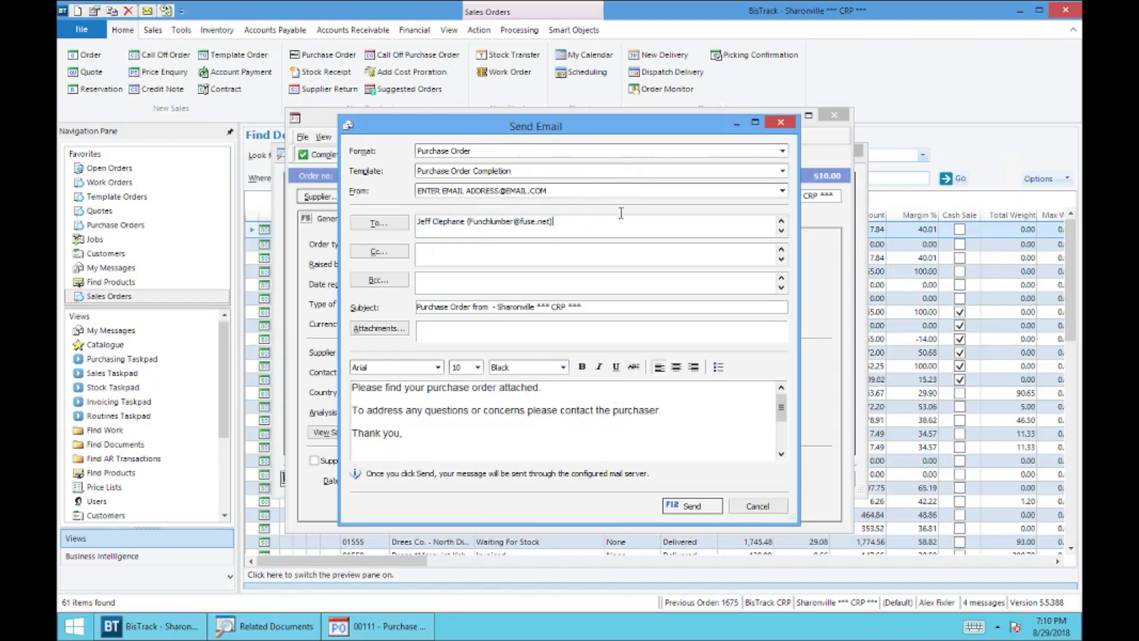
left_click(747, 512)
left_click(665, 454)
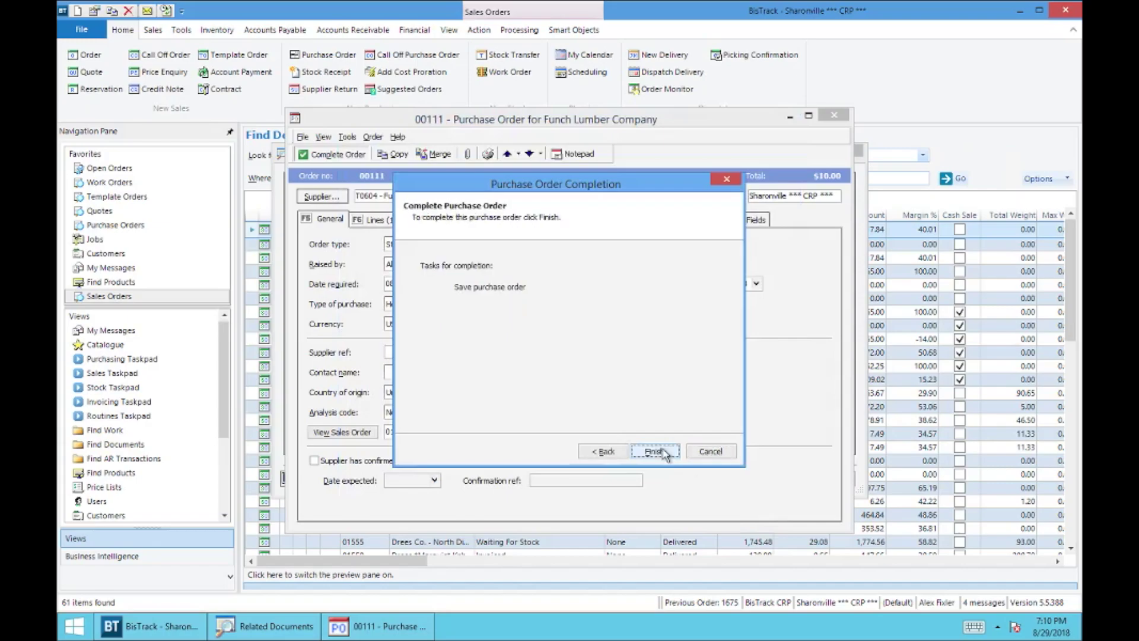
left_click(665, 454)
left_click(675, 371)
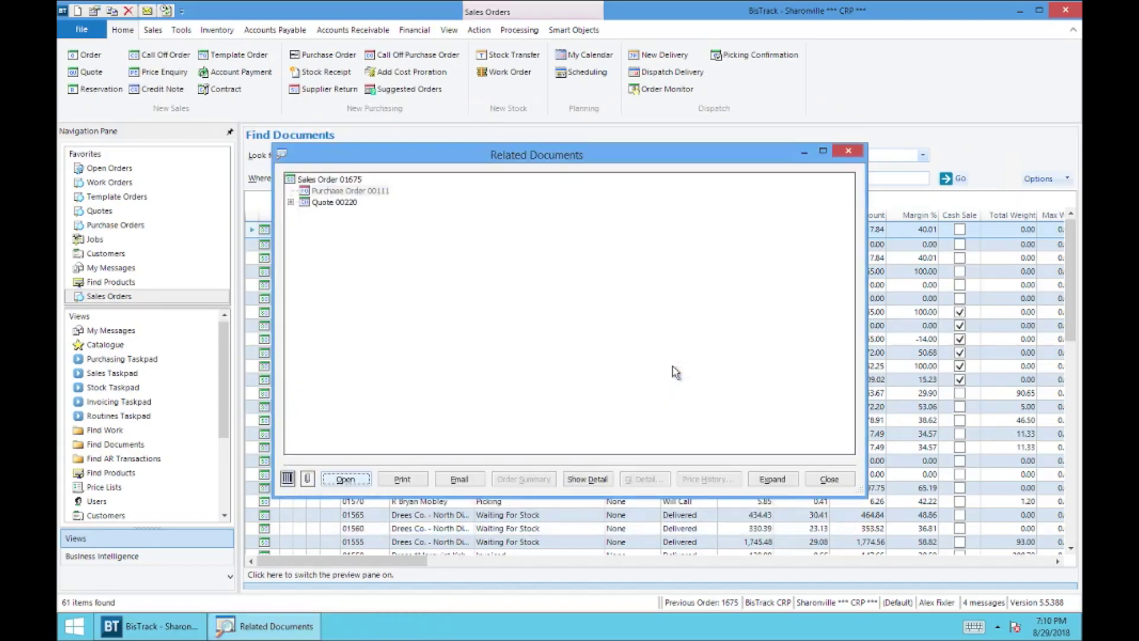
- Close the Related Documents window to return to the Find Documents sales order list
left_click(848, 152)
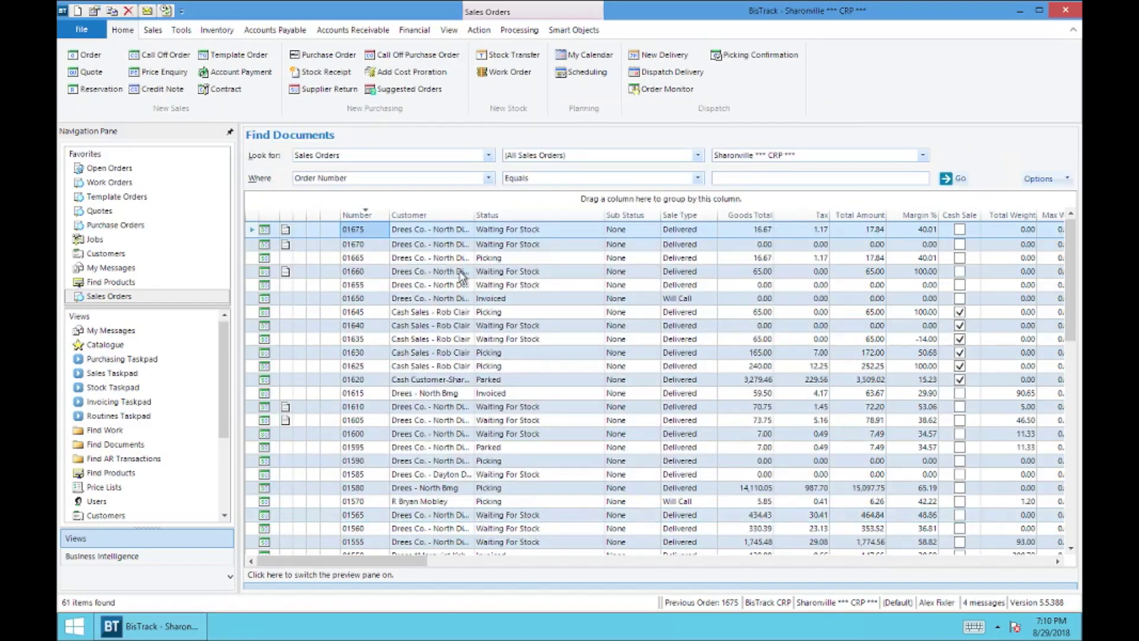